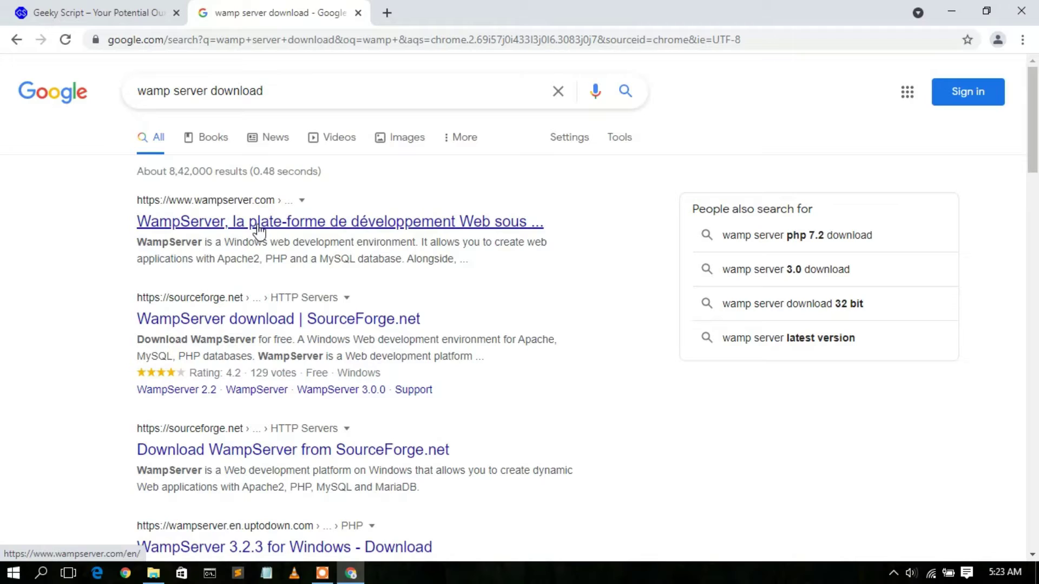
# - Download the latest 64-bit WampServer installer, wampserver3.2.3_x64.exe, from SourceForge through the direct download link on the official WampServer site
pyautogui.click(259, 231)
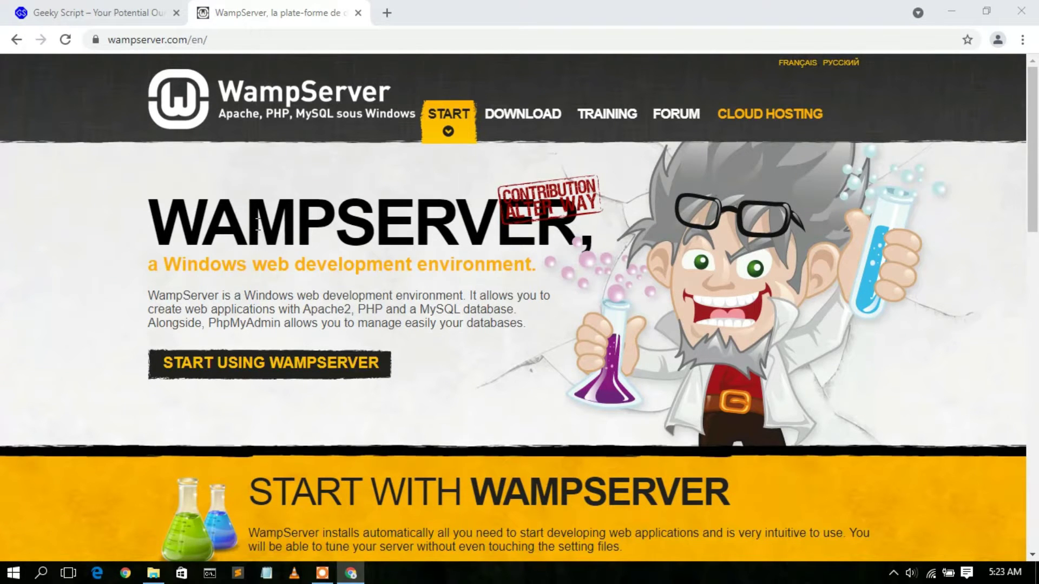
pyautogui.click(532, 122)
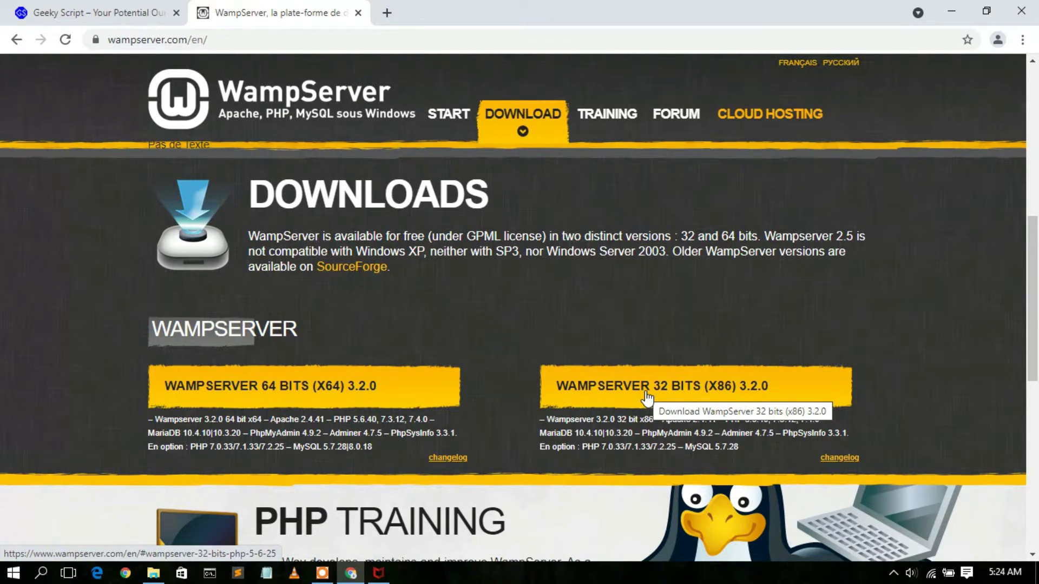
pyautogui.click(278, 393)
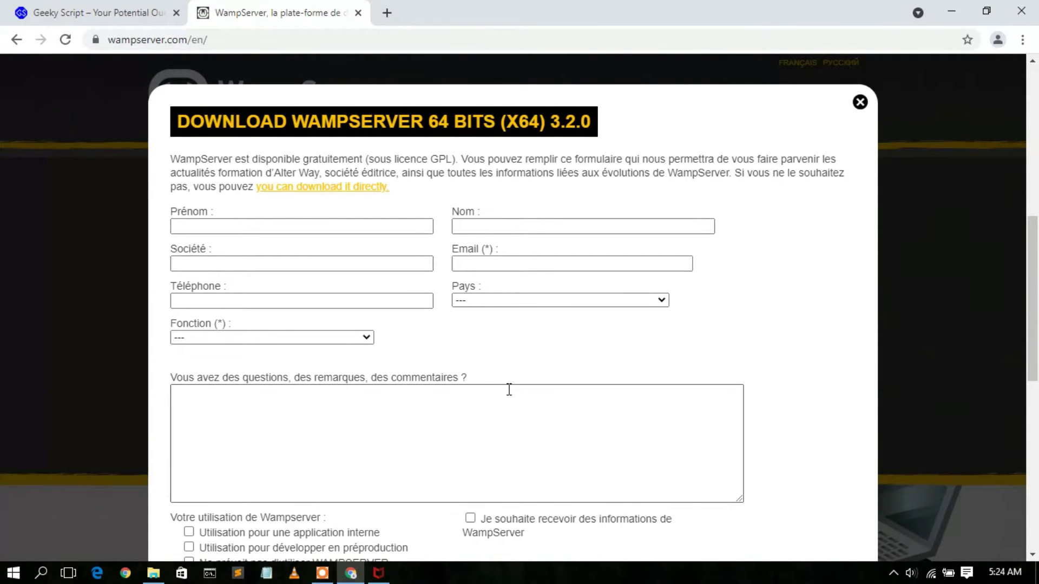
pyautogui.click(317, 190)
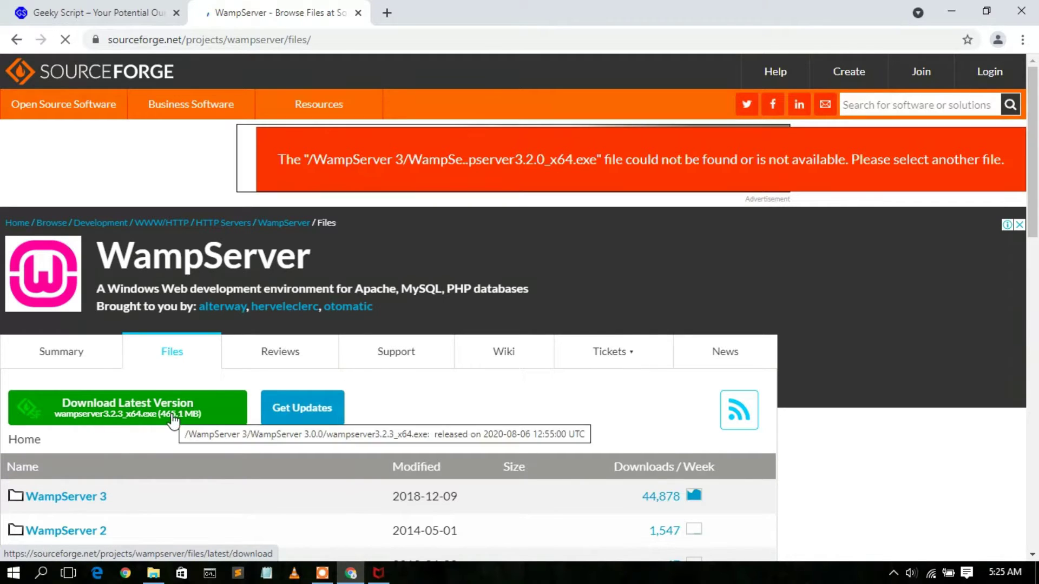
pyautogui.click(125, 429)
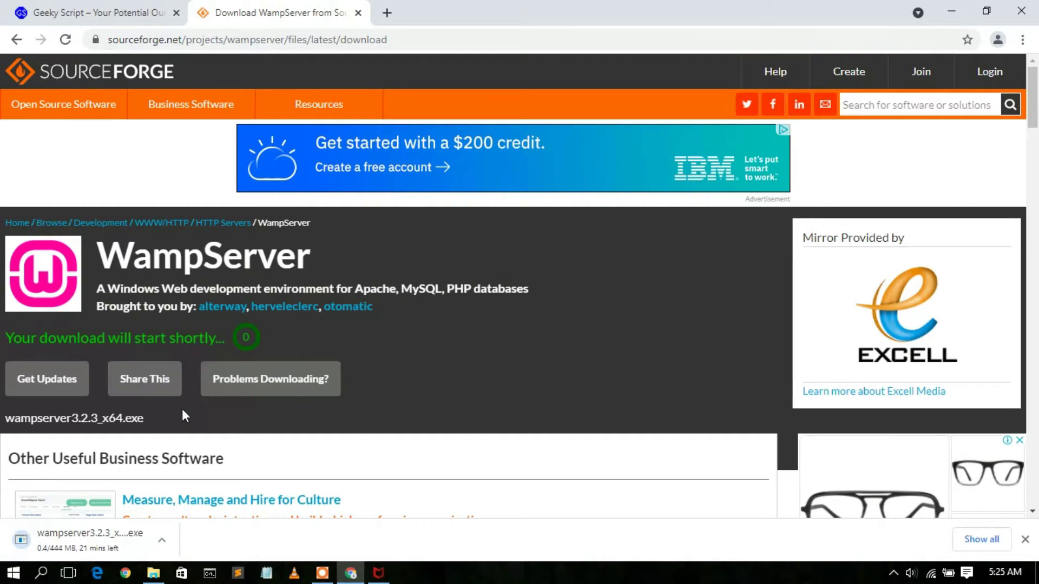
# - Pause and cancel the WampServer download, remove it from the download list, and minimize the browser
pyautogui.click(971, 543)
pyautogui.click(364, 275)
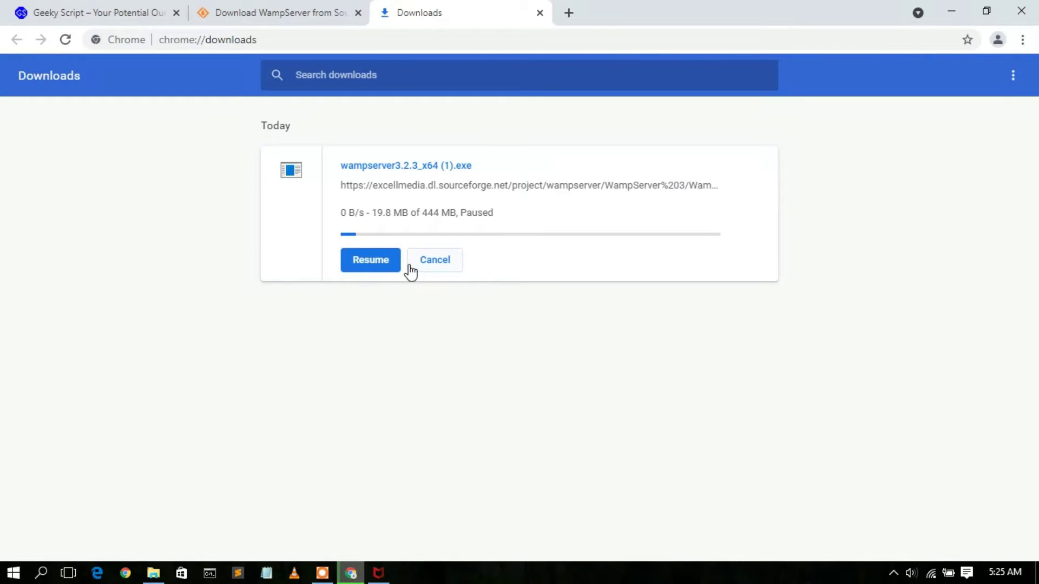
pyautogui.click(427, 262)
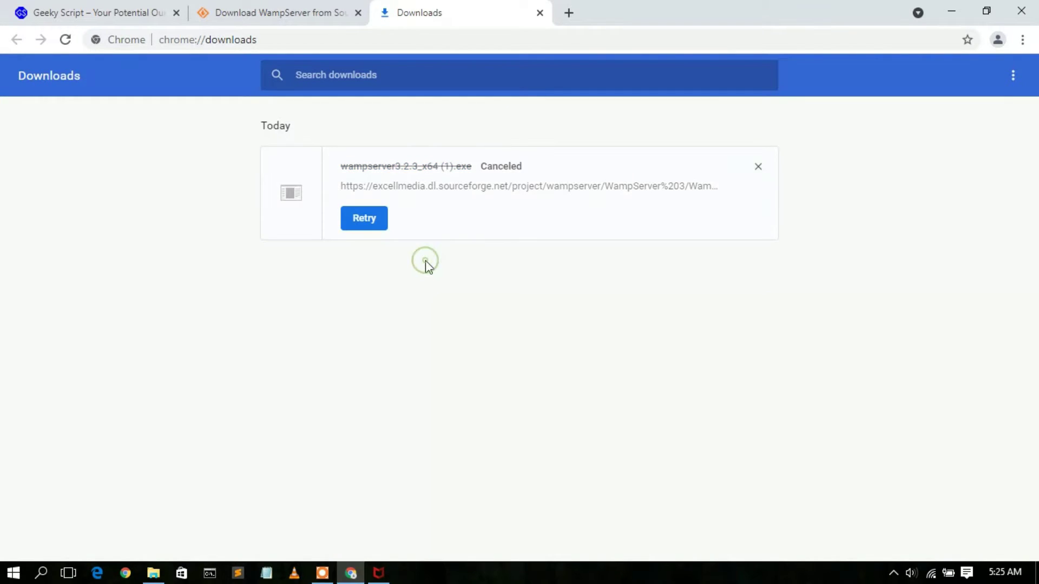
pyautogui.click(757, 165)
pyautogui.click(950, 11)
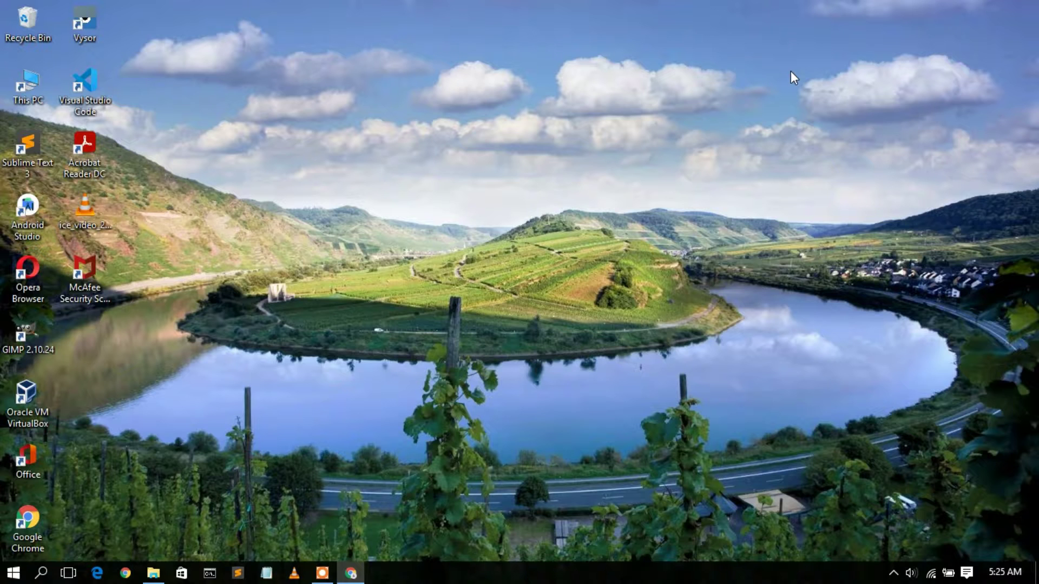
# - Launch the wampserver3.2.3_x64 installer from the Software folder in Downloads and minimize File Explorer
pyautogui.click(153, 574)
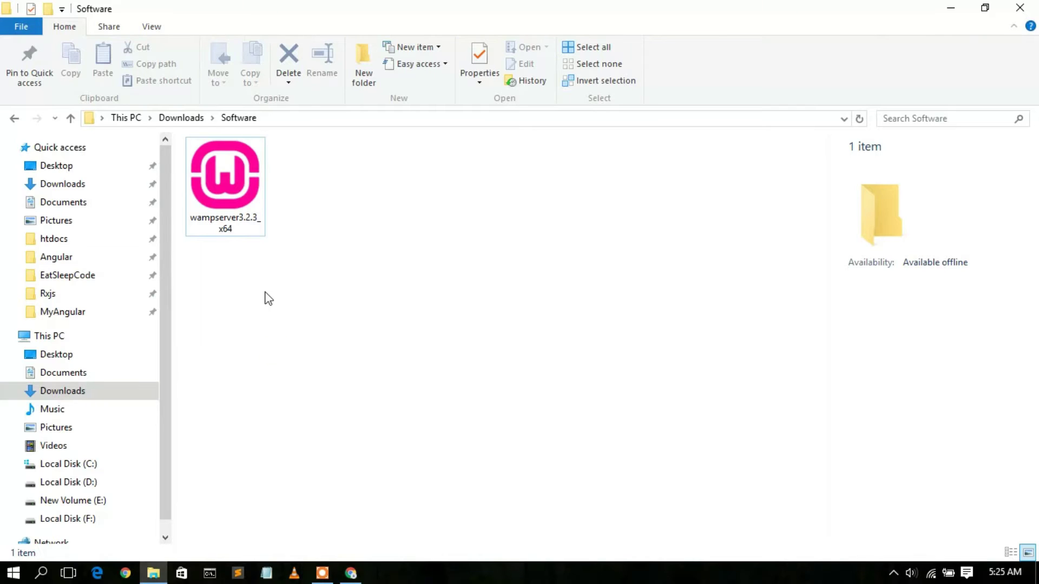
pyautogui.click(233, 198)
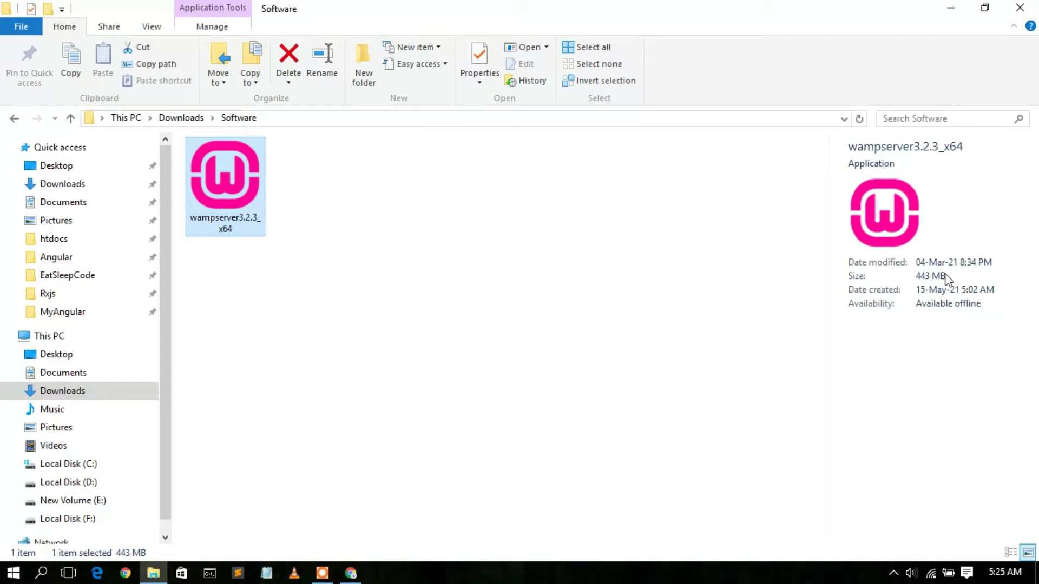
pyautogui.doubleClick(255, 188)
pyautogui.click(941, 8)
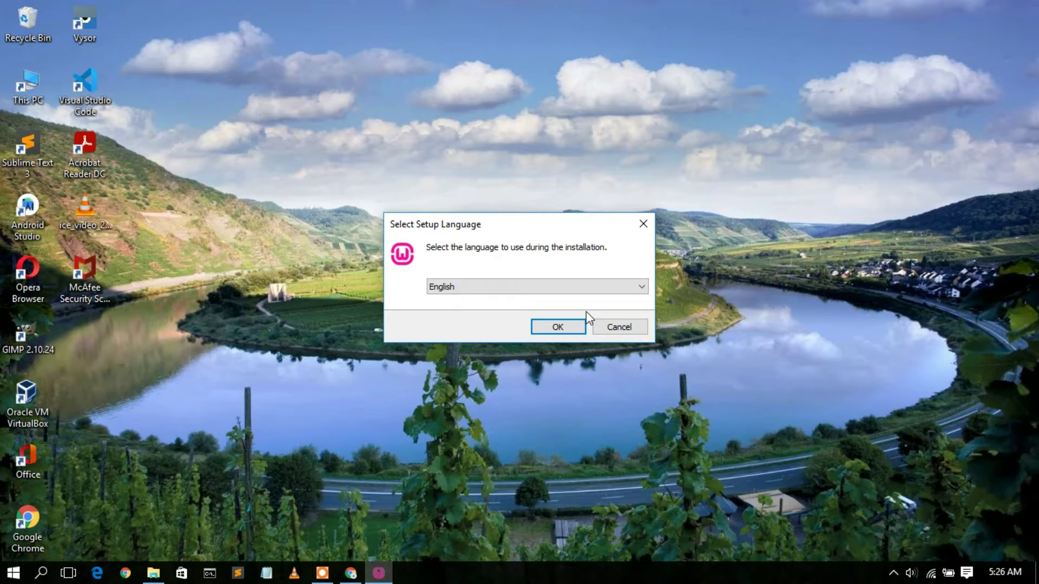
# - Choose English as the setup language and confirm it
pyautogui.click(600, 288)
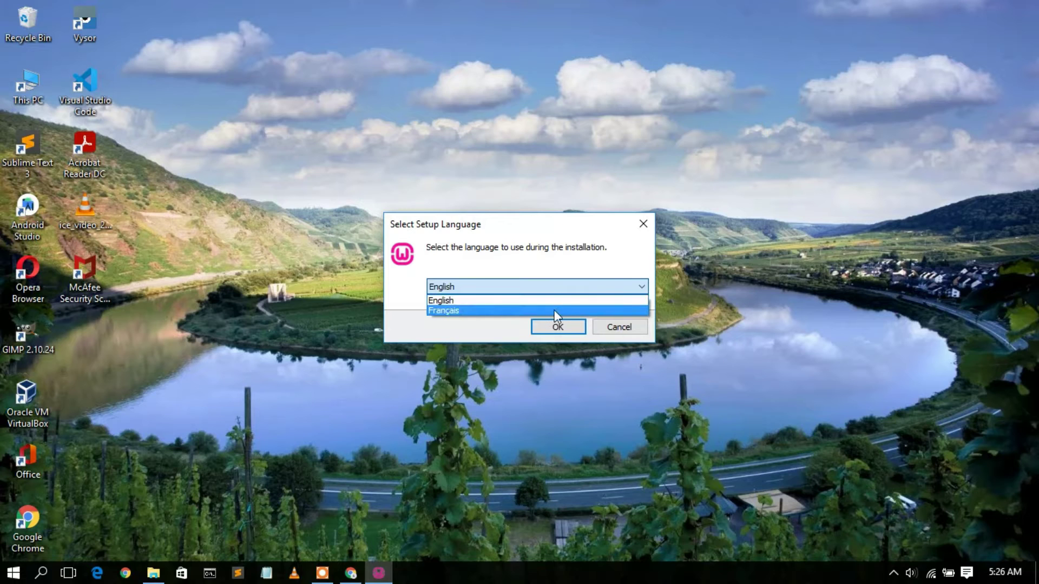
pyautogui.click(595, 268)
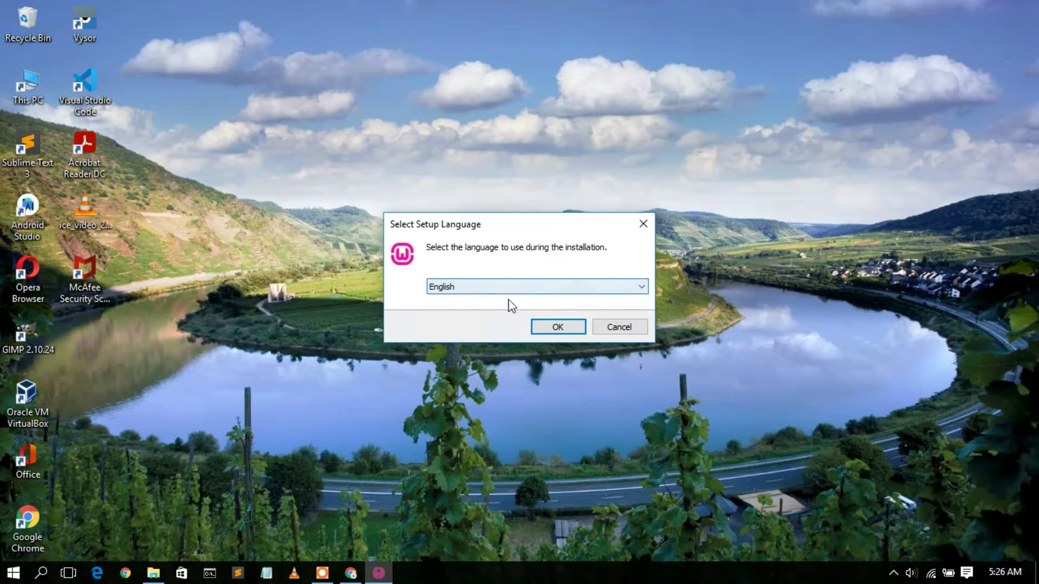
pyautogui.click(557, 327)
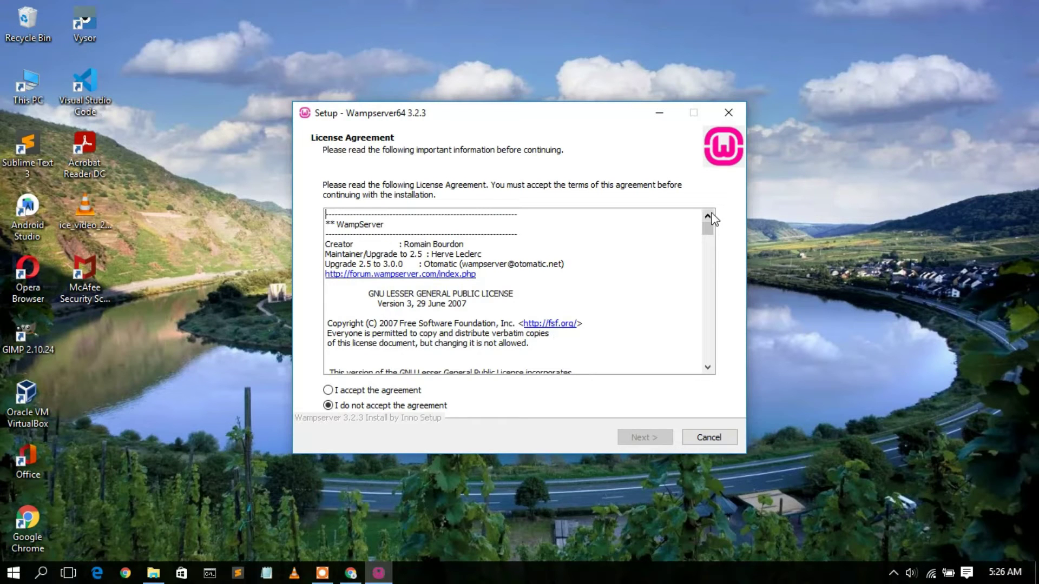
# - Accept the Wampserver64 license agreement, review the pre-installation information, and continue with the setup
pyautogui.moveTo(706, 223); pyautogui.dragTo(709, 241)
pyautogui.click(393, 390)
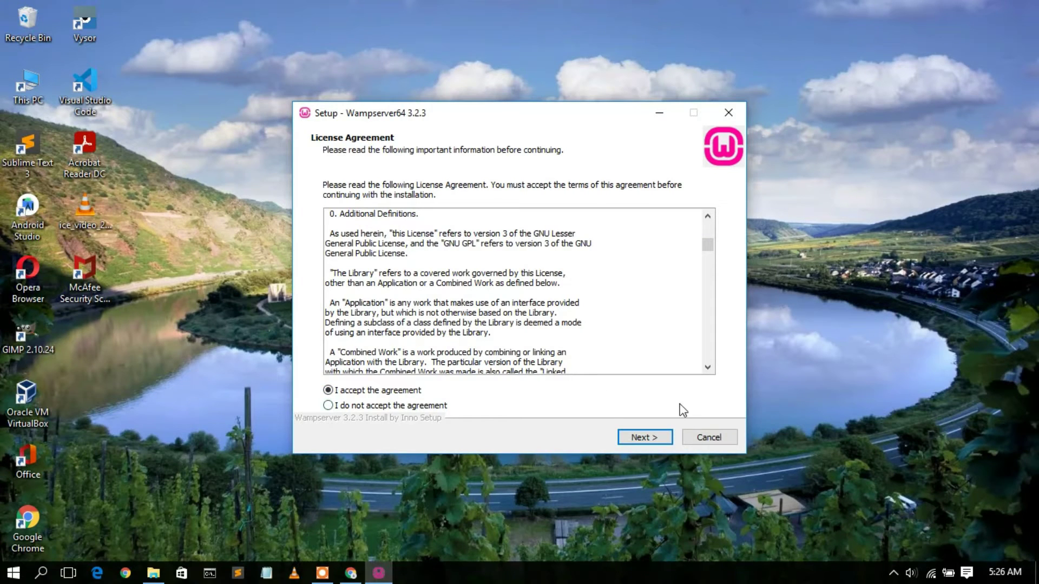
pyautogui.click(649, 437)
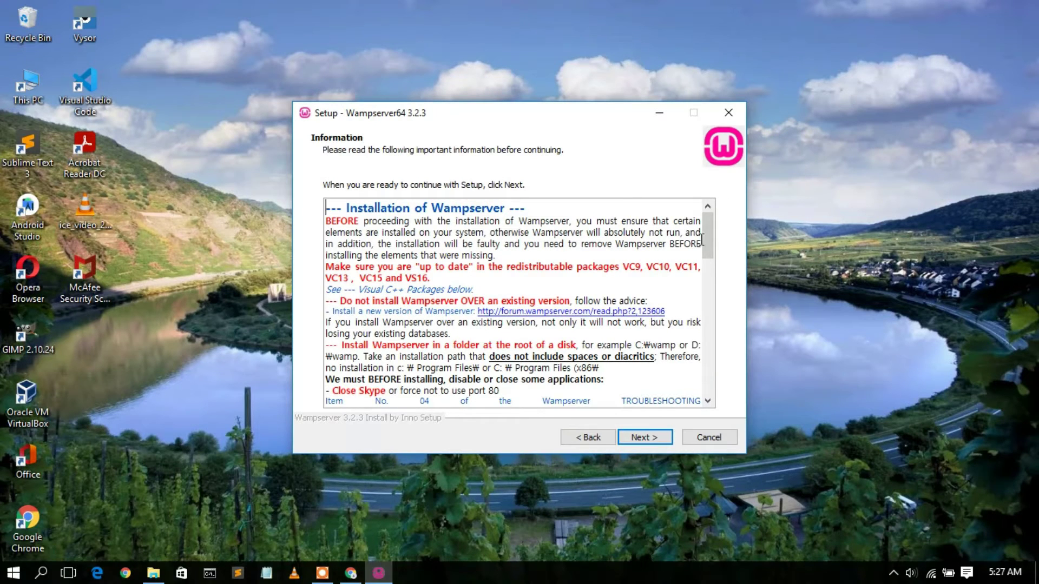
pyautogui.moveTo(705, 232); pyautogui.dragTo(700, 390)
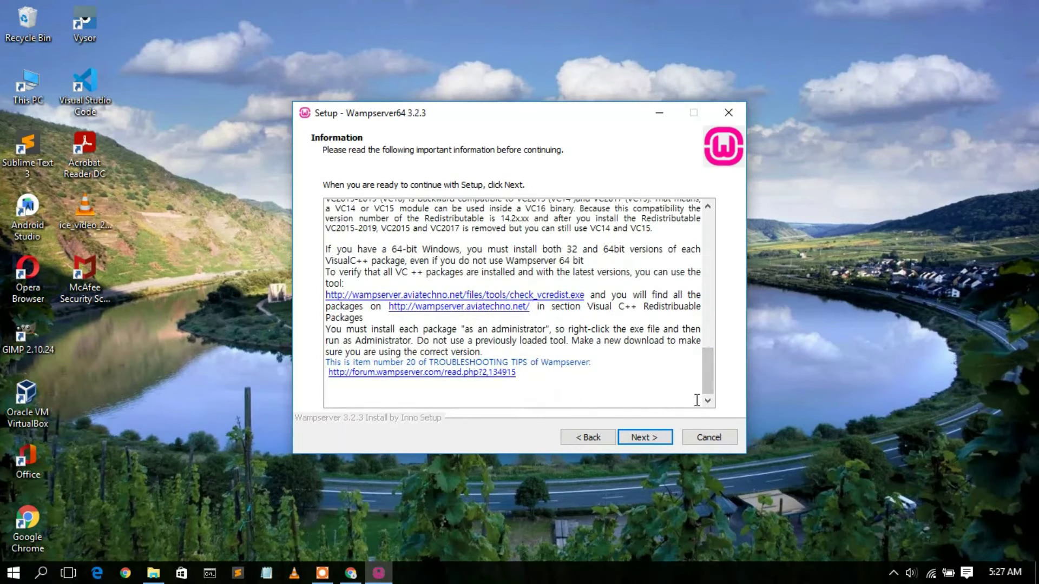
pyautogui.click(653, 438)
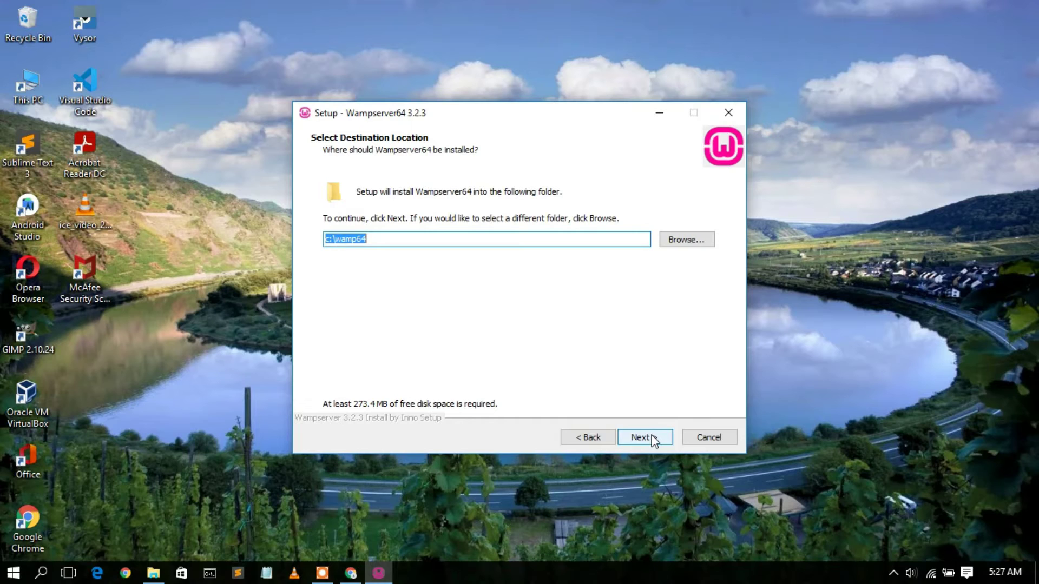
# - Keep c:\wamp64 as the destination folder for Wampserver64 and proceed to component selection
pyautogui.click(404, 238)
pyautogui.moveTo(405, 238); pyautogui.dragTo(296, 240)
pyautogui.click(644, 436)
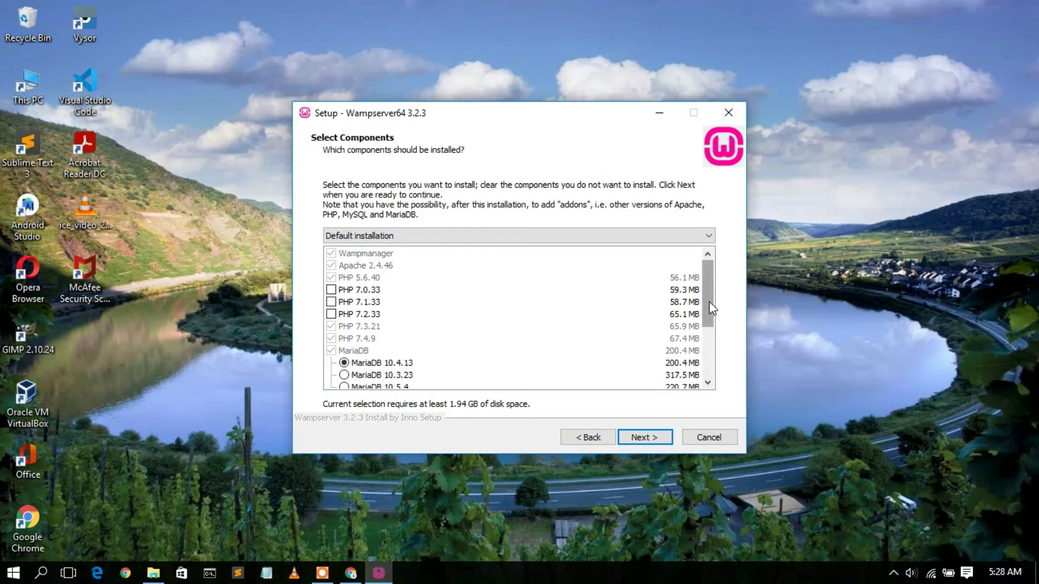
# - Review and keep the default installation components, keep the Wampserver64 Start menu folder, and start the installation
pyautogui.moveTo(711, 304); pyautogui.dragTo(715, 355)
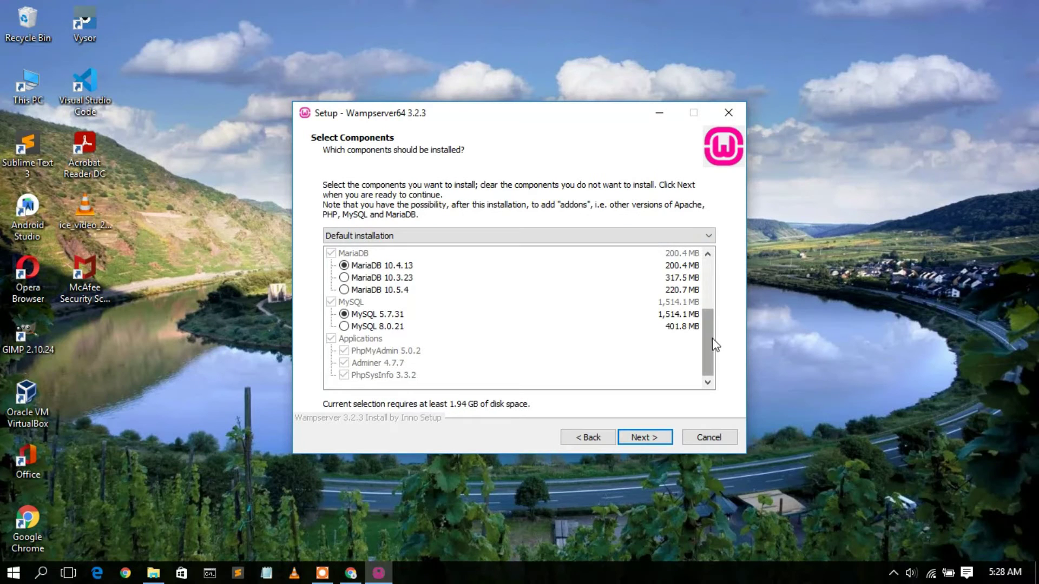
pyautogui.scroll(3, 595, 338)
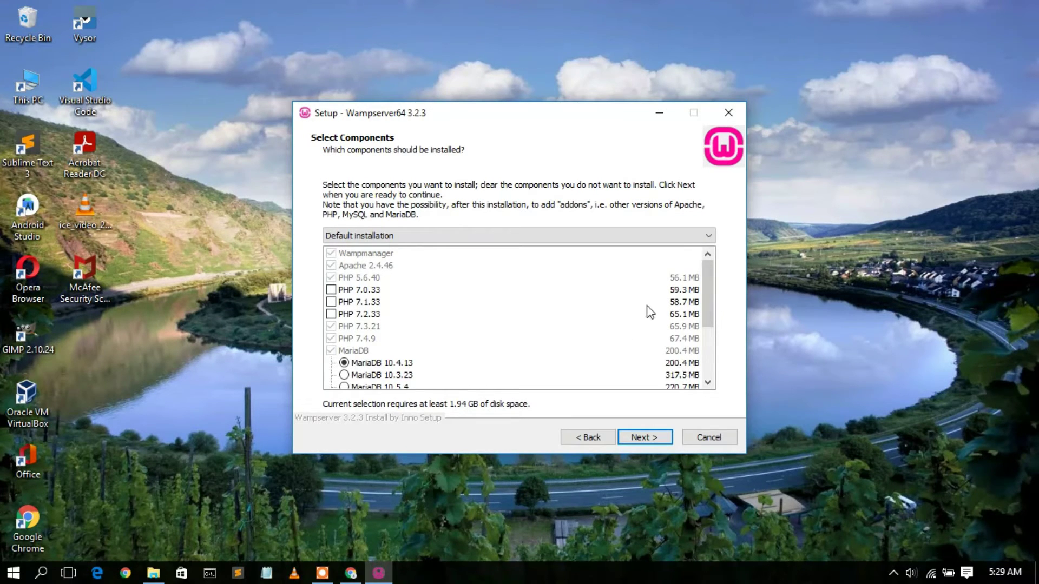
pyautogui.click(661, 436)
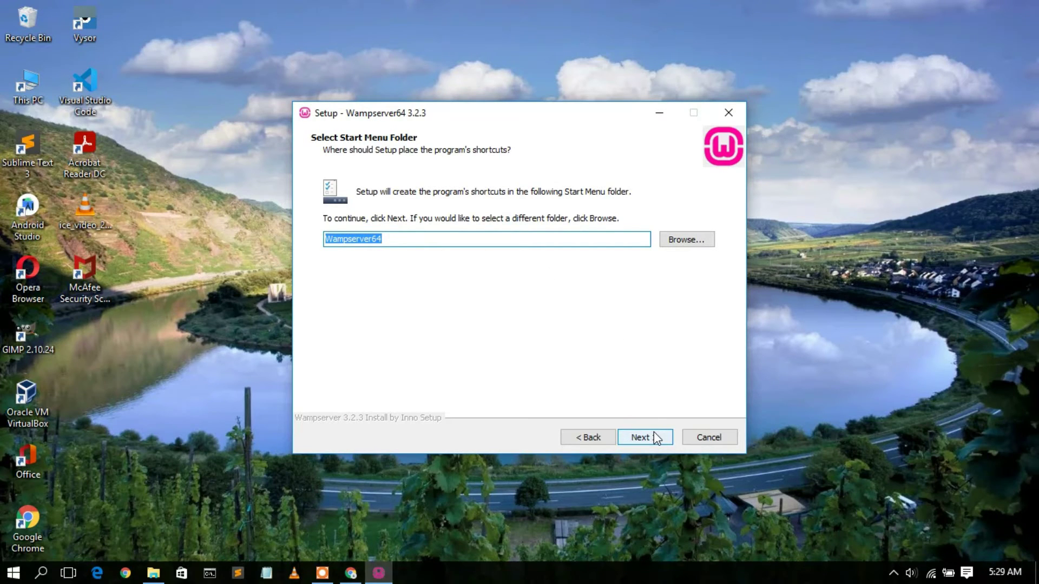
pyautogui.click(668, 436)
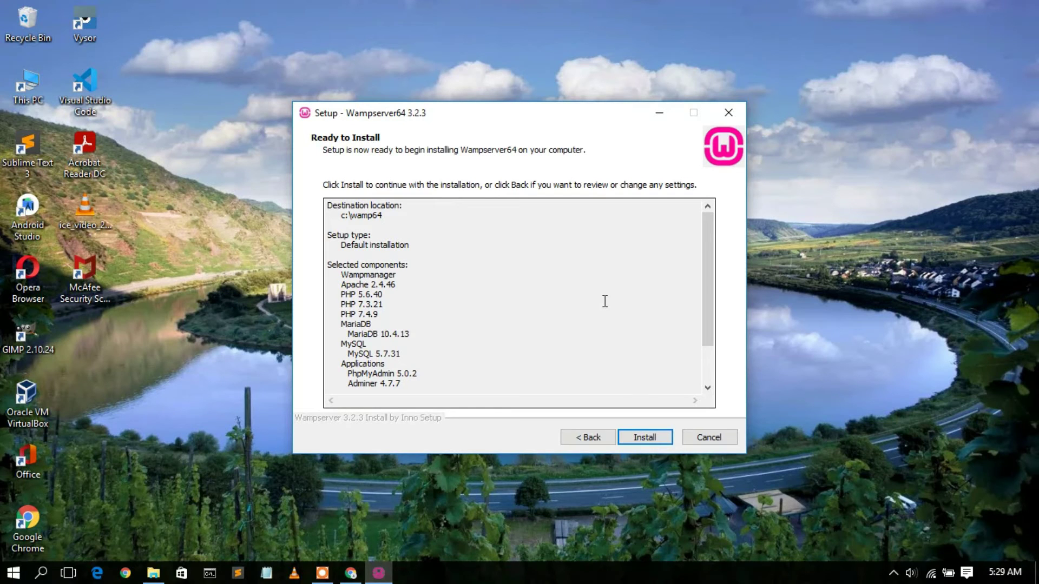
pyautogui.click(652, 440)
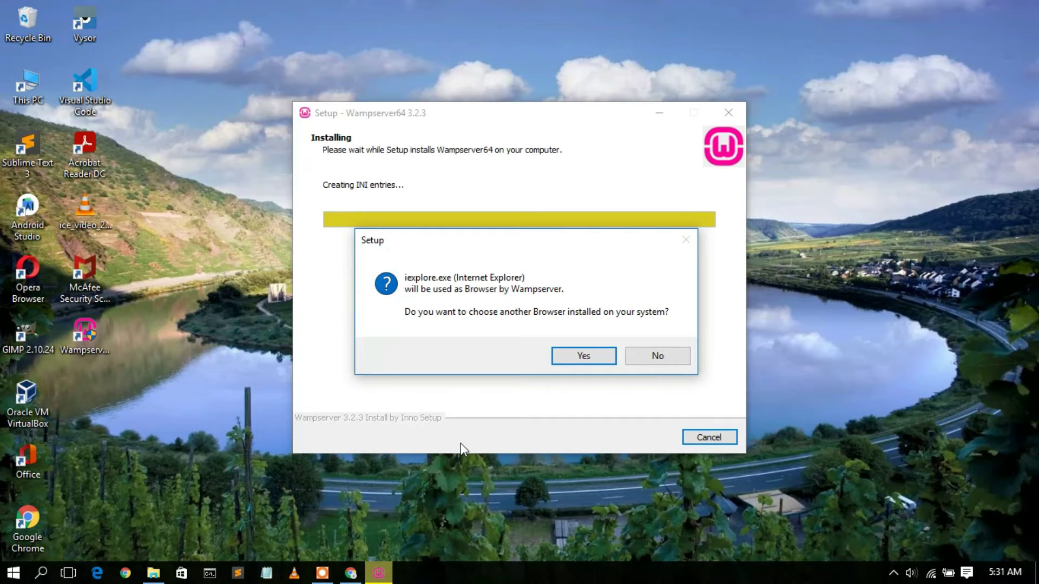
# - Keep Internet Explorer as Wampserver's browser and select notepad from System32 as its text editor
pyautogui.click(666, 361)
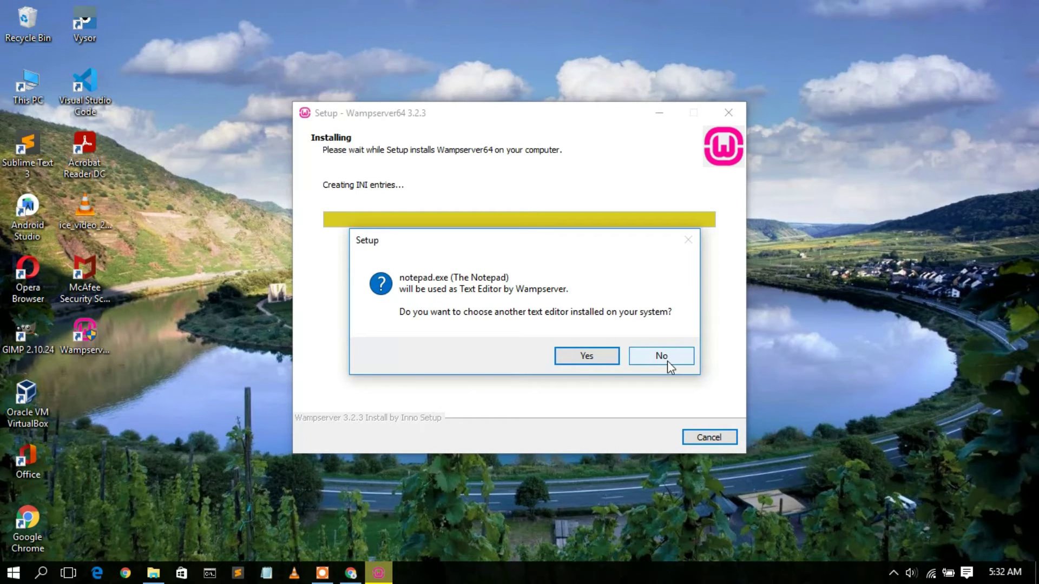
pyautogui.click(604, 361)
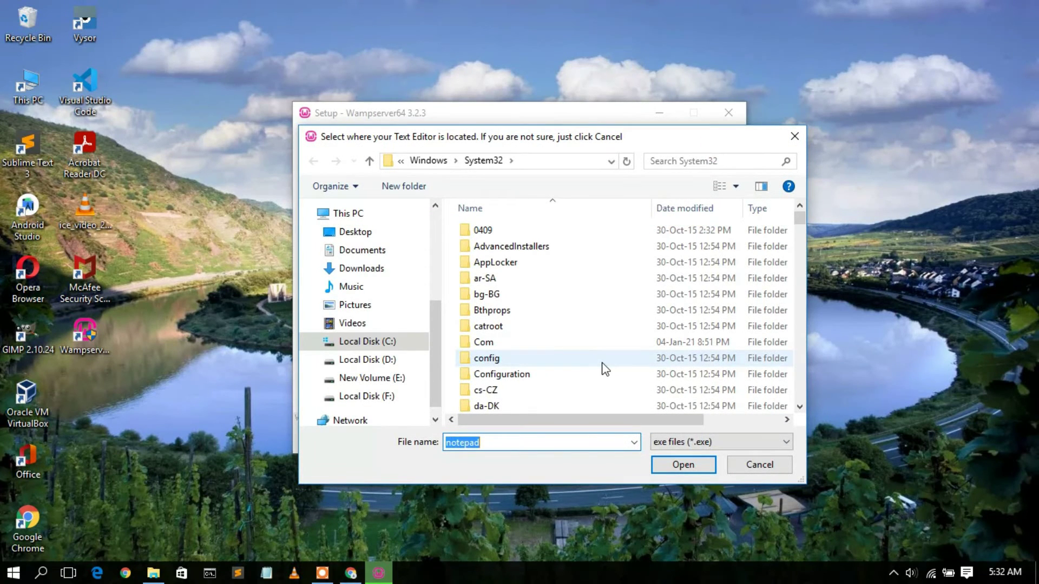
pyautogui.click(678, 465)
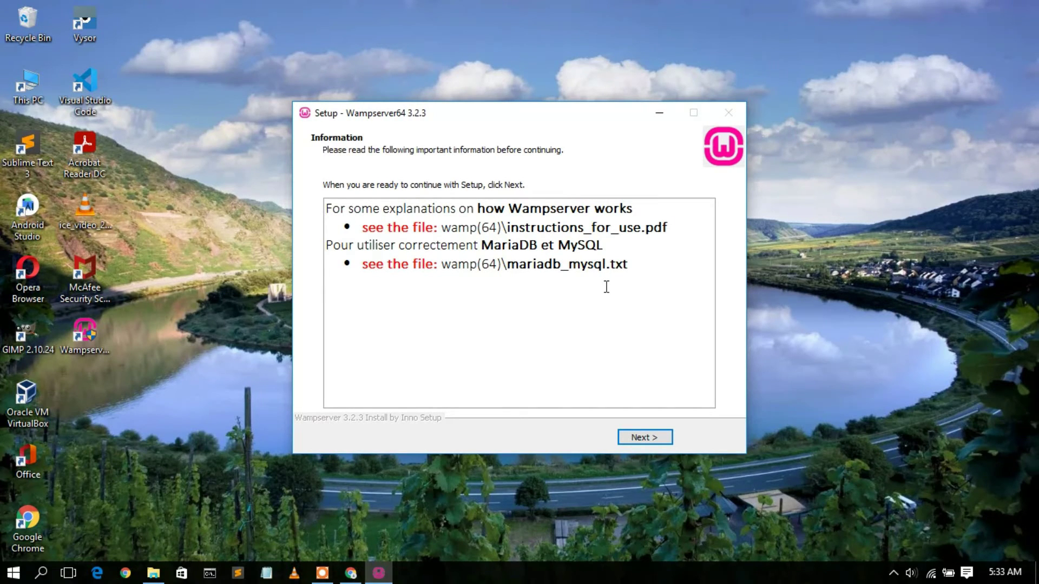
# - Complete and exit the Wampserver64 setup wizard, and close the php-win.exe system error dialog
pyautogui.moveTo(683, 233); pyautogui.dragTo(443, 230)
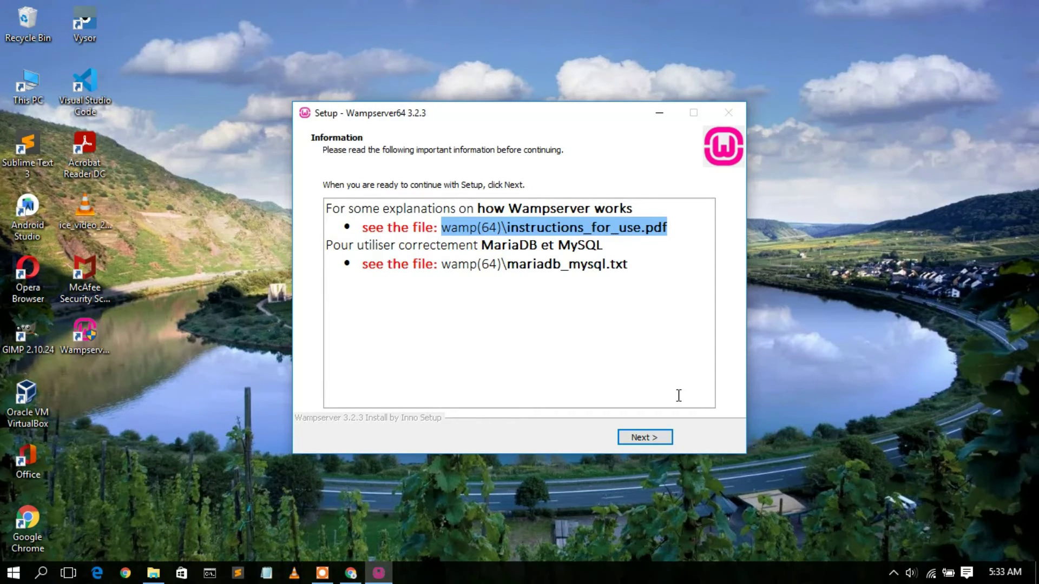
pyautogui.click(625, 439)
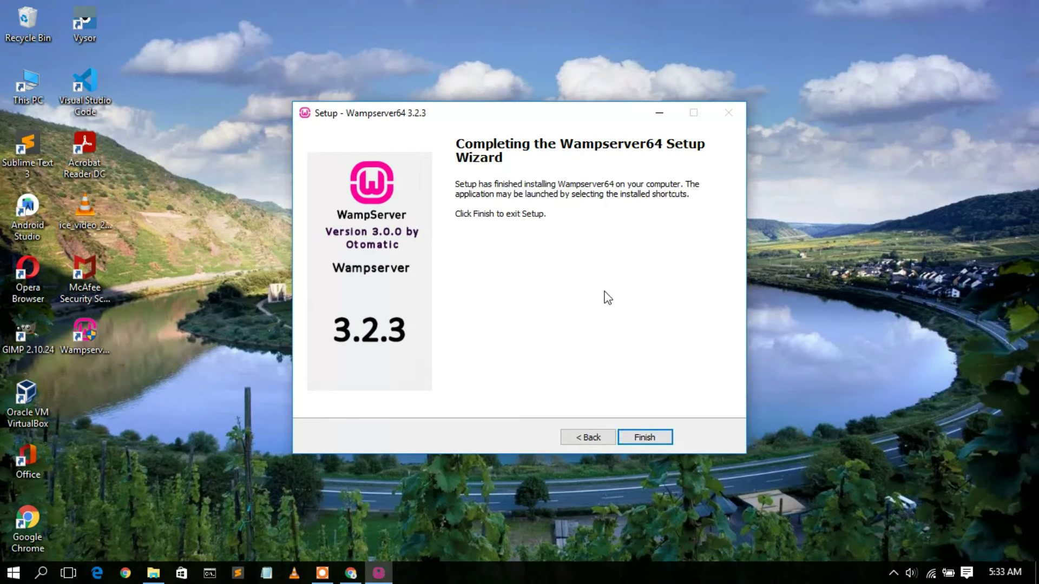
pyautogui.click(646, 437)
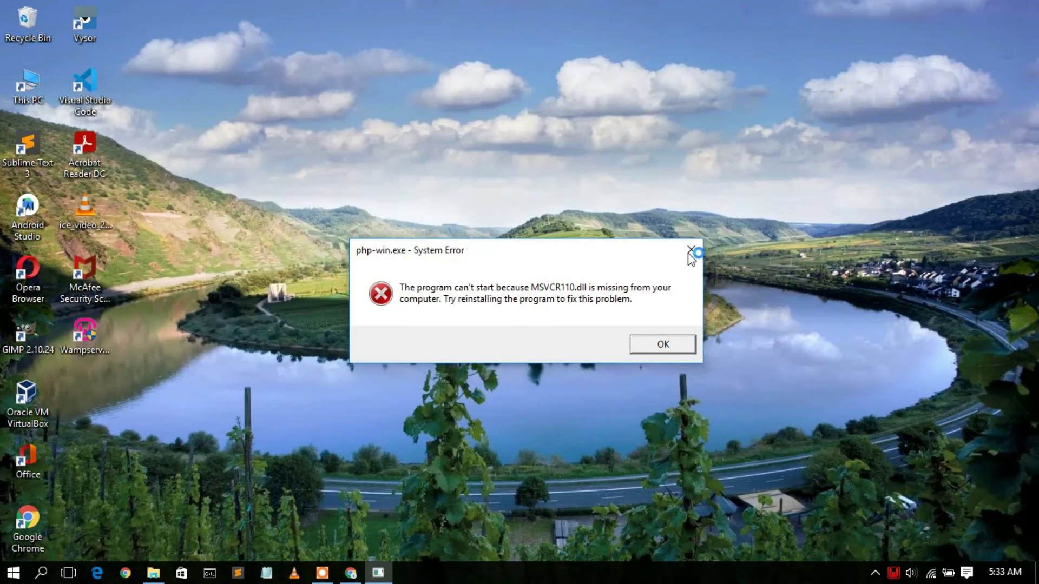
pyautogui.click(690, 251)
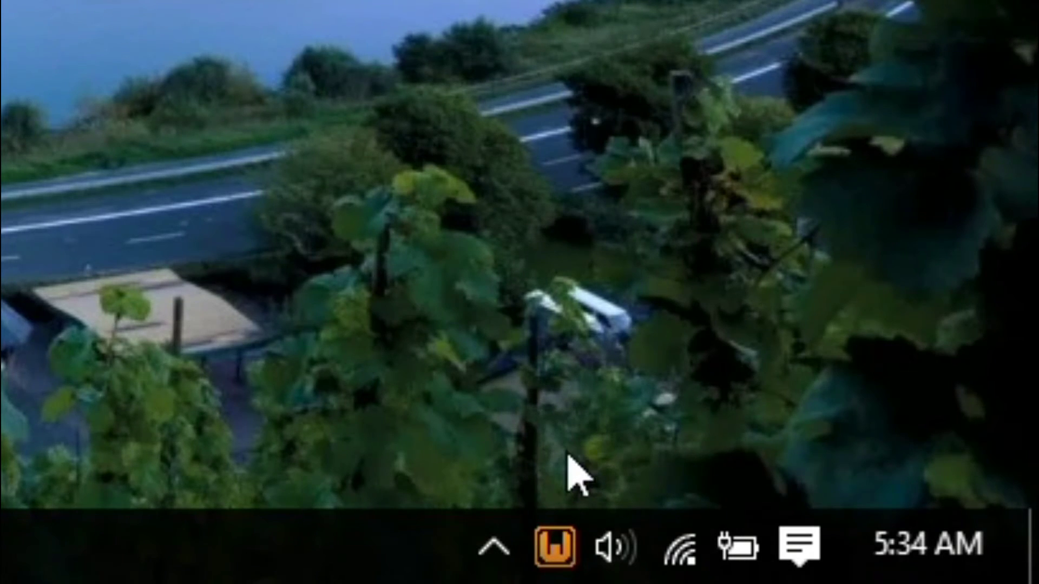
# - Open the wamp64 installation folder on Local Disk (C:) in File Explorer to view its contents
pyautogui.moveTo(552, 547)
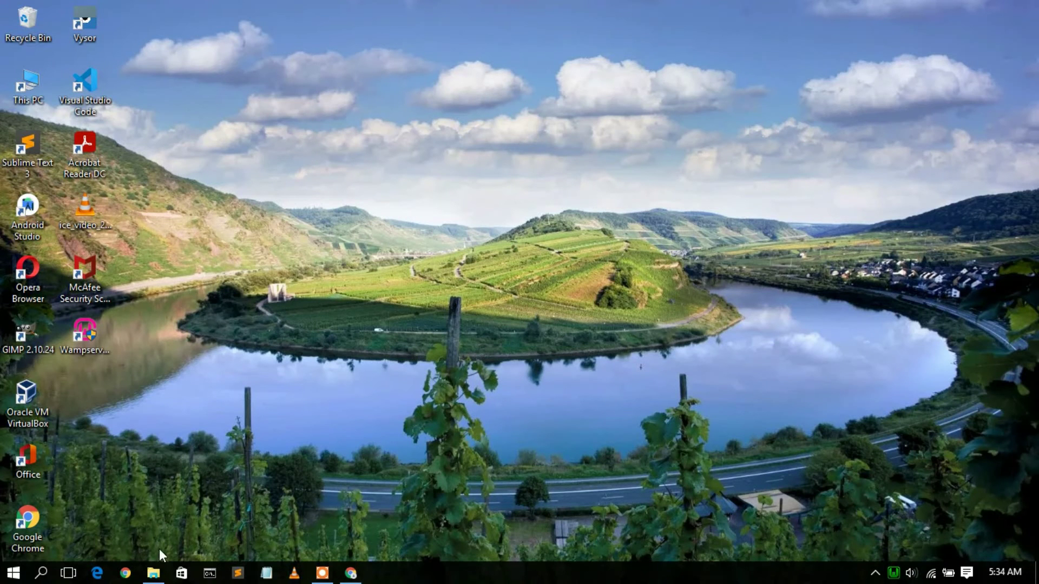
pyautogui.click(158, 569)
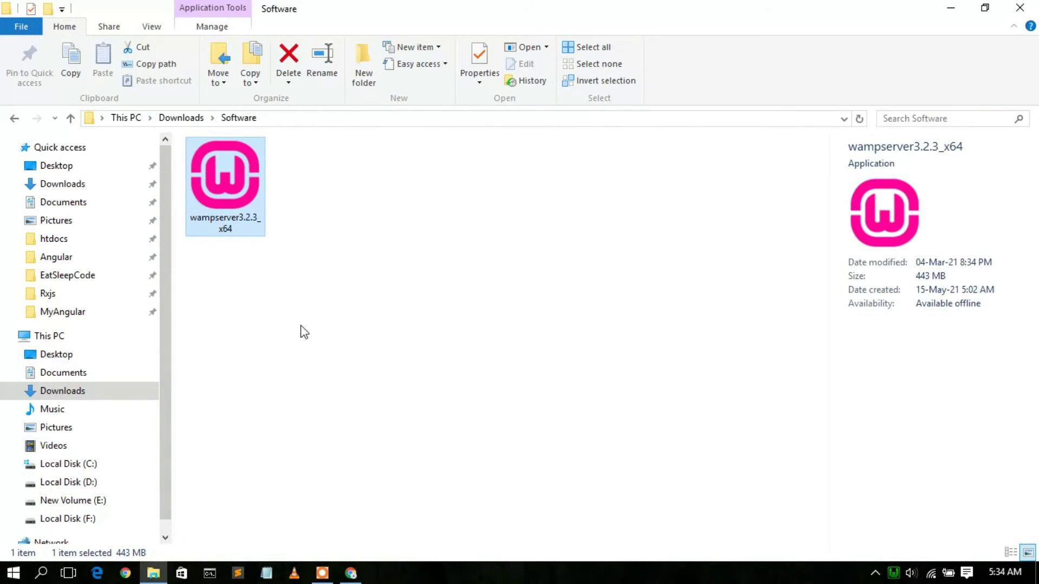
pyautogui.click(80, 465)
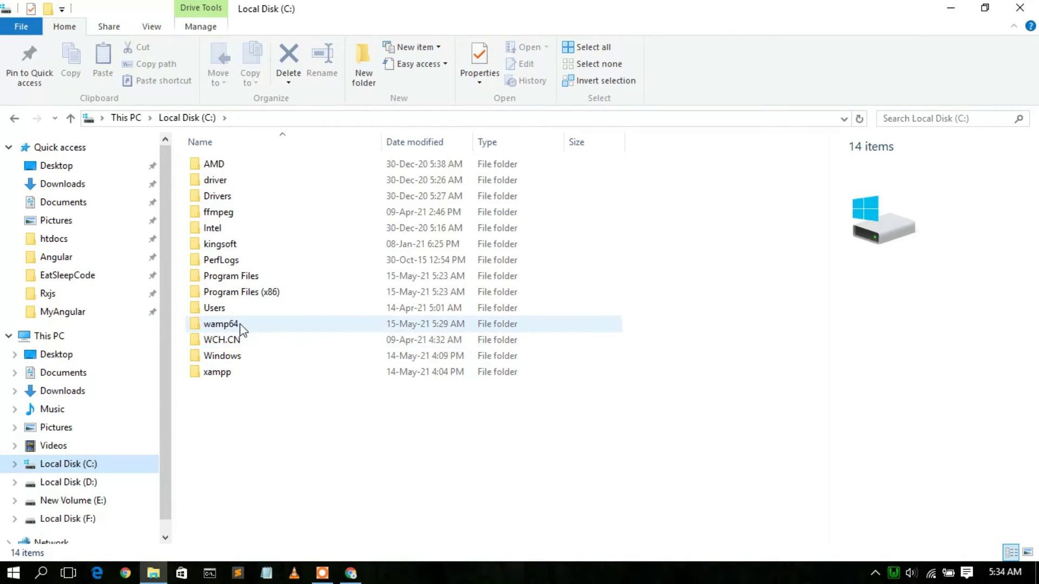
pyautogui.doubleClick(239, 323)
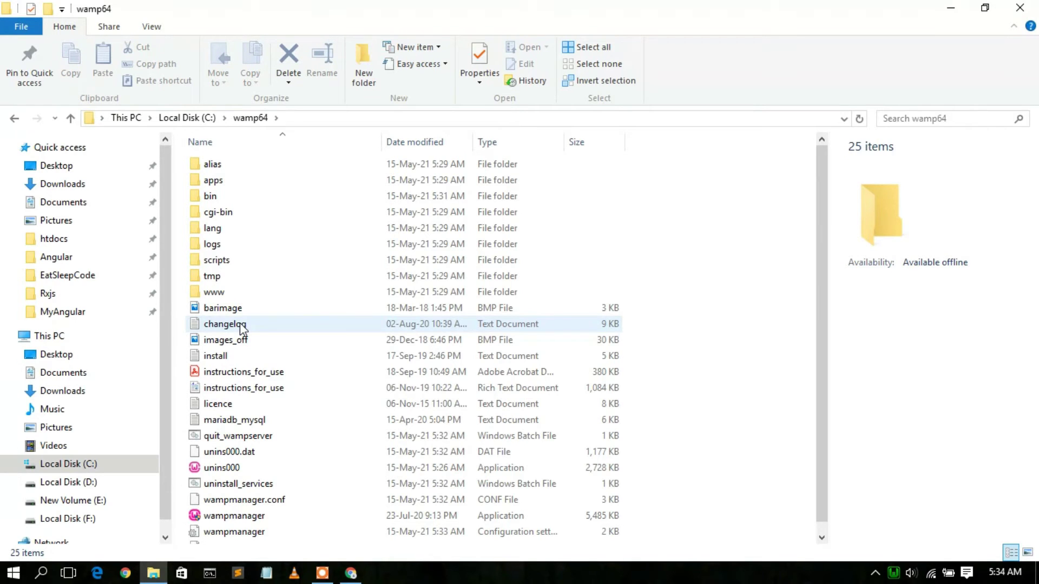
# - Create a folder named php_program inside wamp64's www folder and open it
pyautogui.click(234, 293)
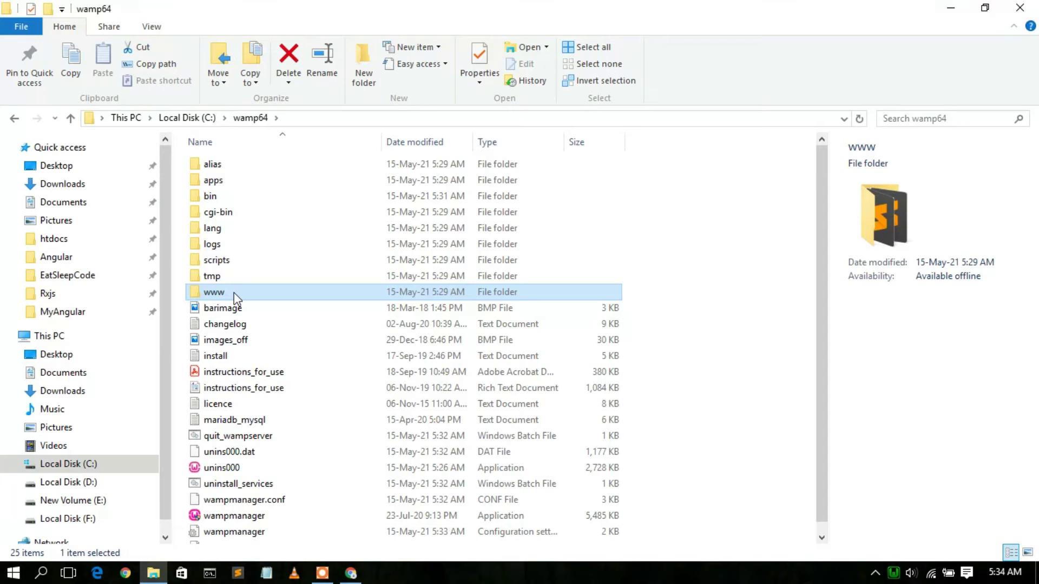
pyautogui.doubleClick(234, 293)
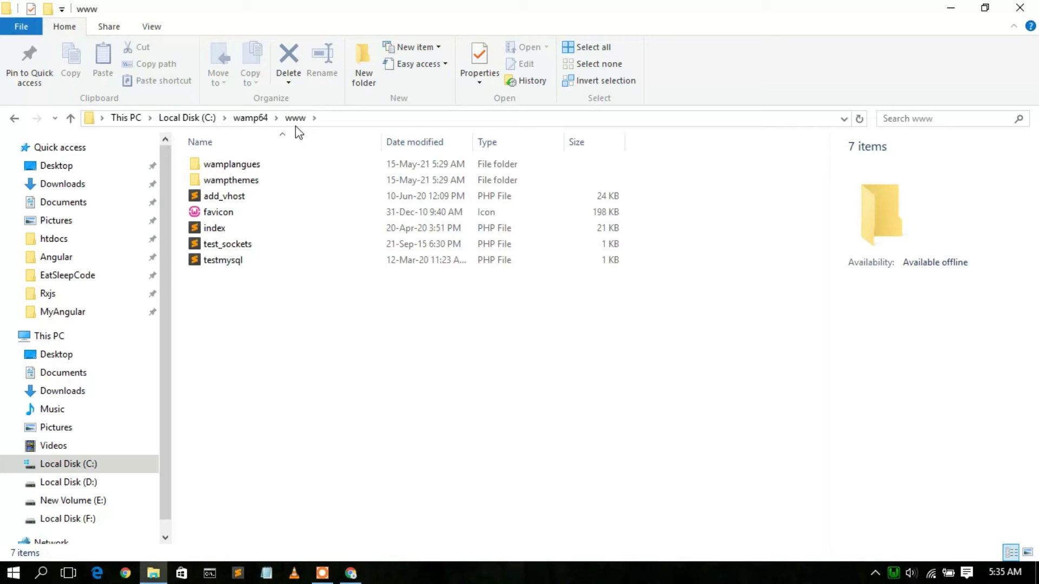
pyautogui.click(364, 72)
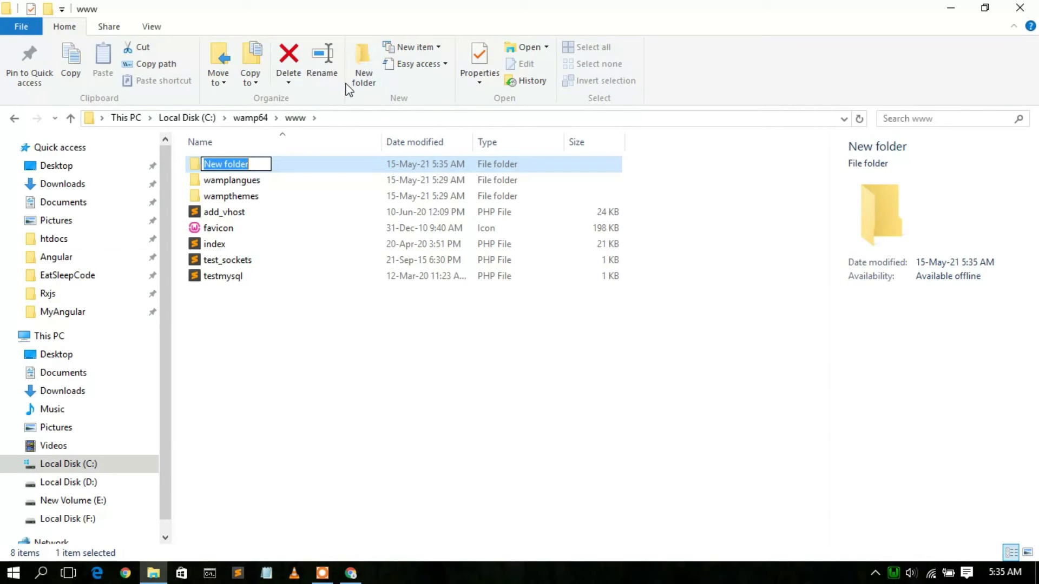
pyautogui.write('ph')
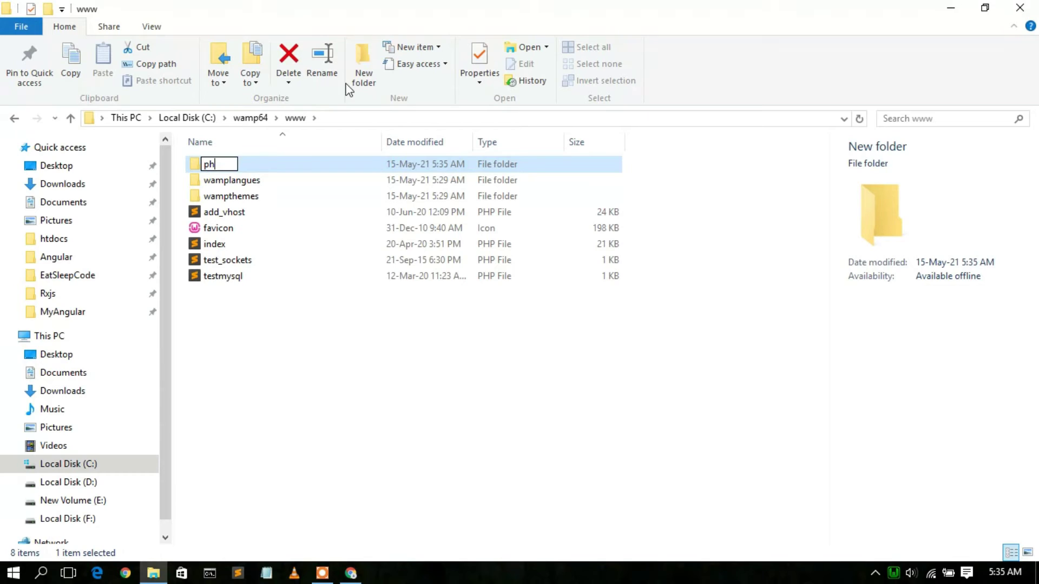
pyautogui.write('p_prog')
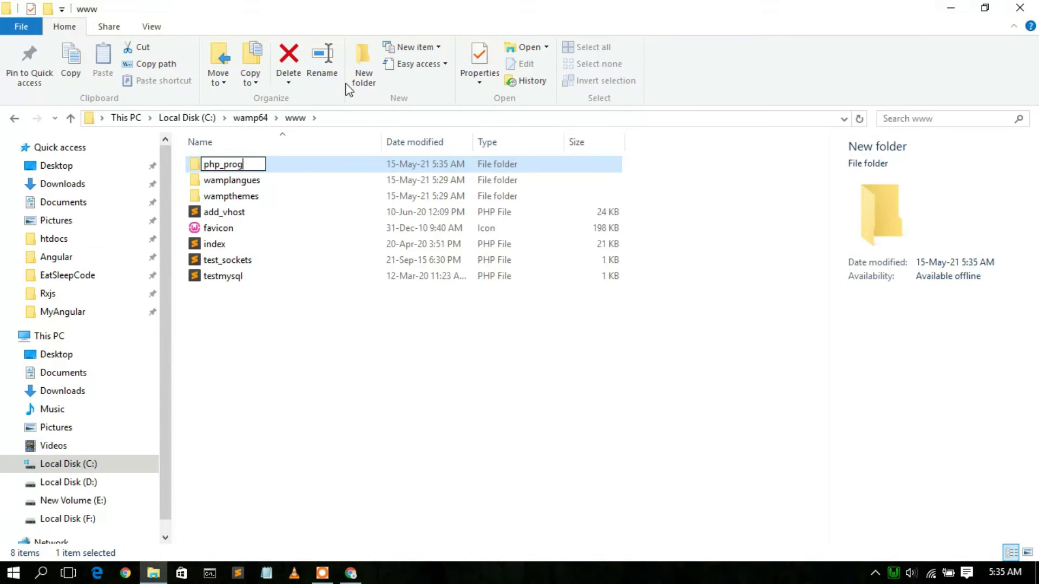
pyautogui.write('ram')
pyautogui.press('Return')
pyautogui.press('Return')
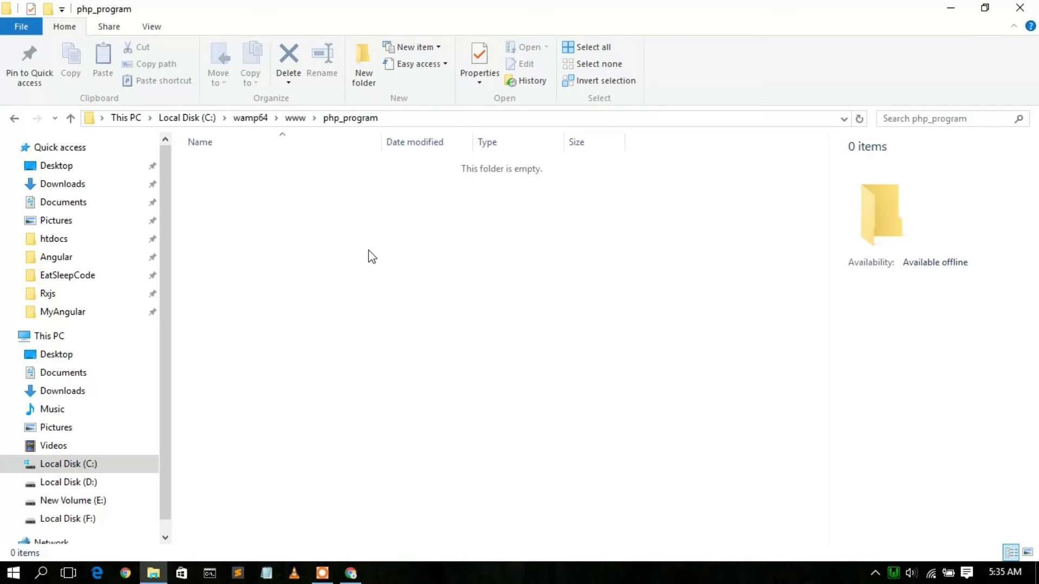
# - Create a new text document with its default name in the php_program folder and open it in Notepad
pyautogui.rightClick(368, 250)
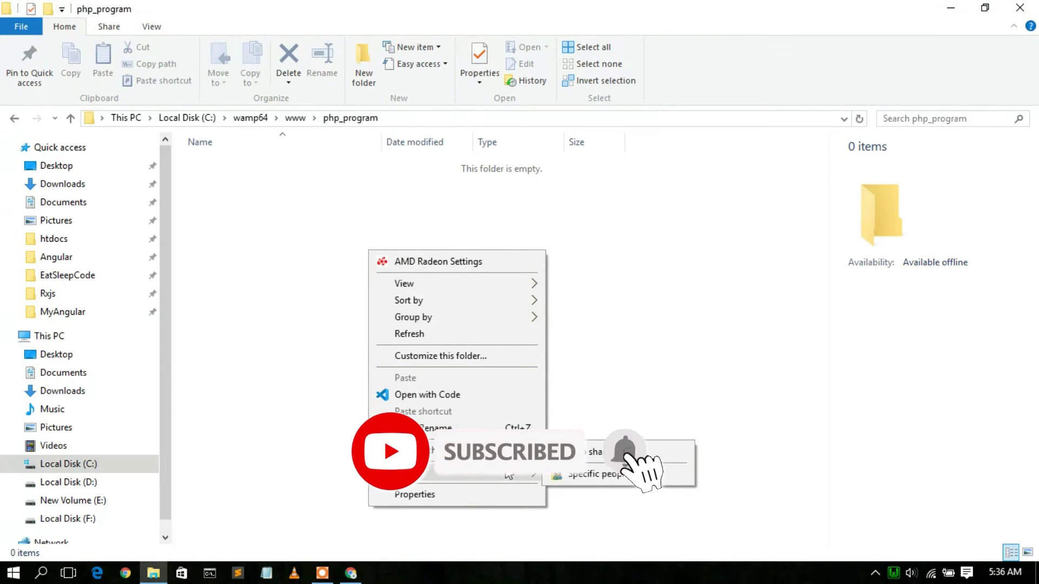
pyautogui.moveTo(508, 479)
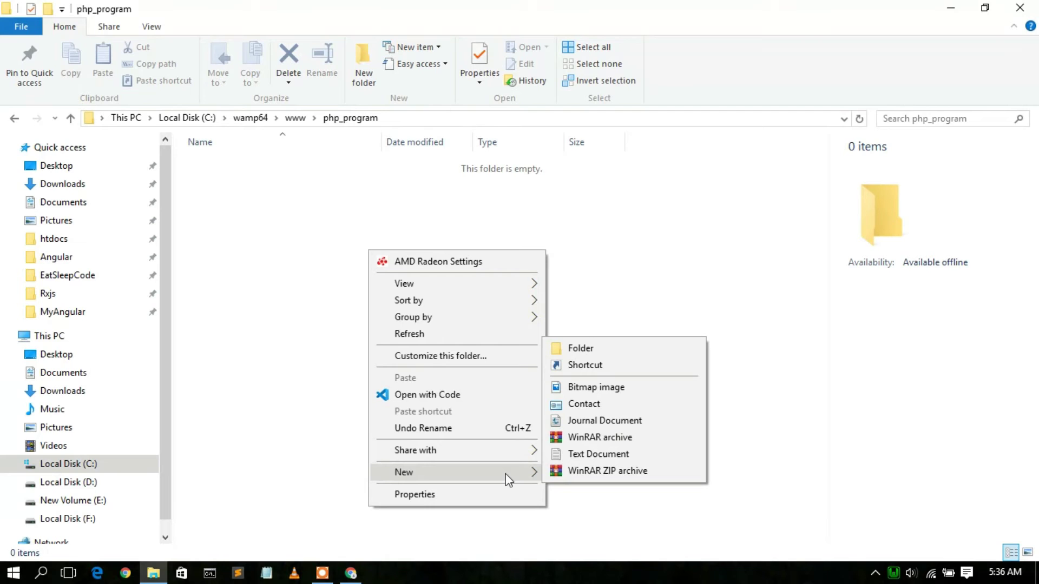
pyautogui.click(590, 453)
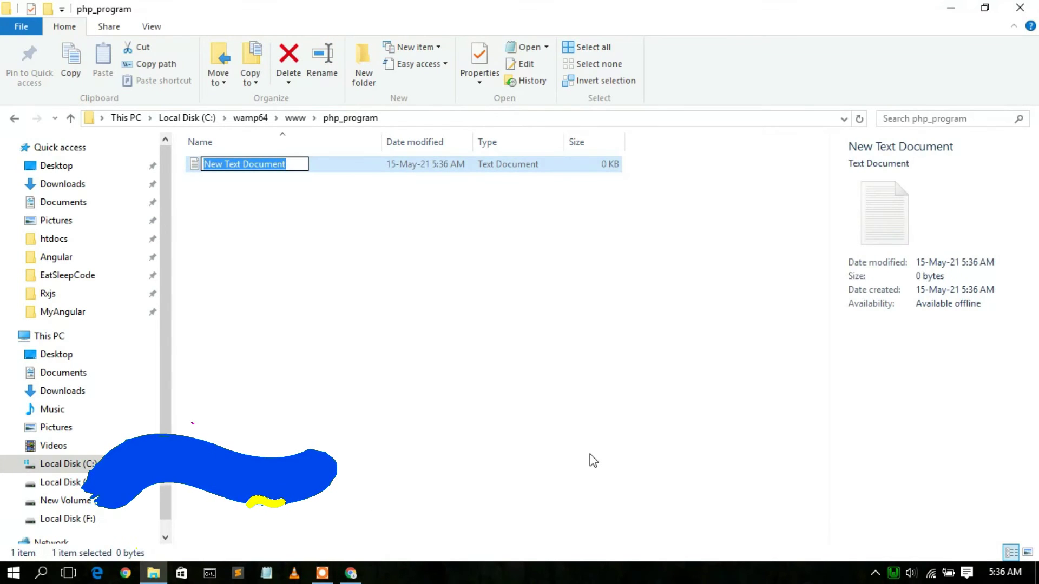
pyautogui.press('Return')
pyautogui.click(380, 269)
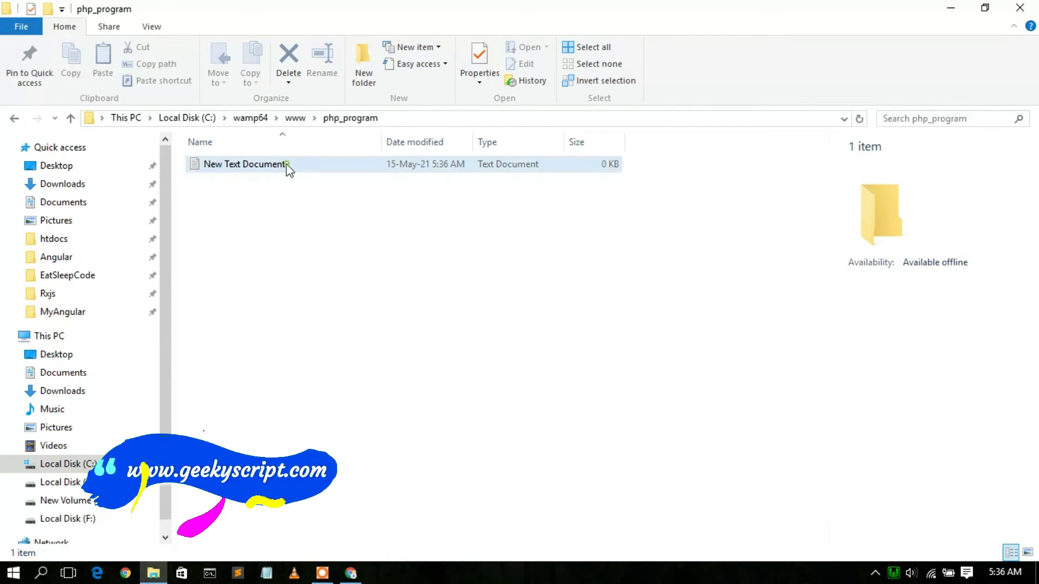
pyautogui.doubleClick(288, 165)
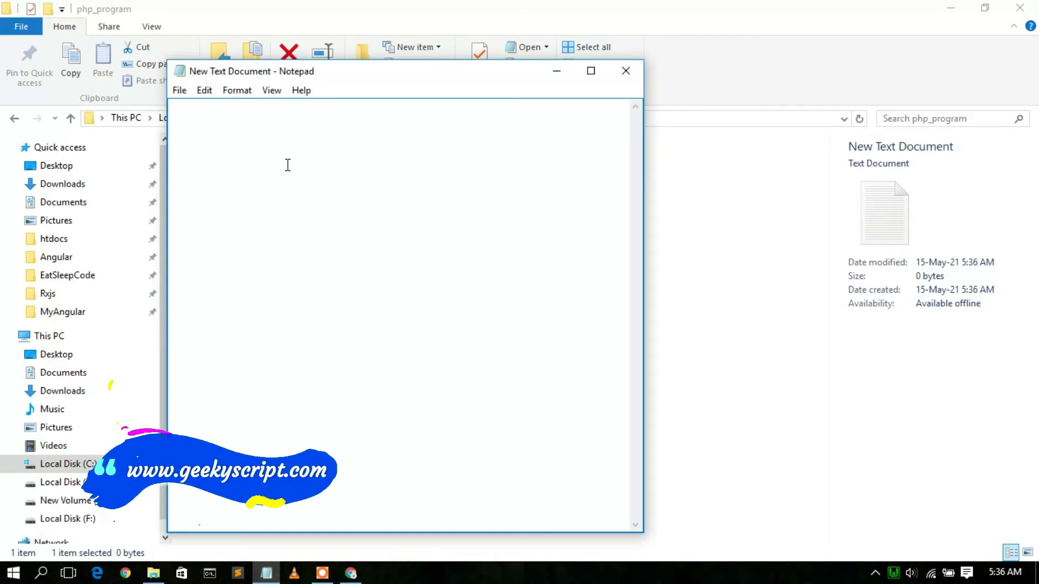
# - Enter the opening <?php and closing ?> tags in the document, with blank lines between them for code
pyautogui.write('<?php')
pyautogui.press('Return')
pyautogui.press('Return')
pyautogui.write('1/1')
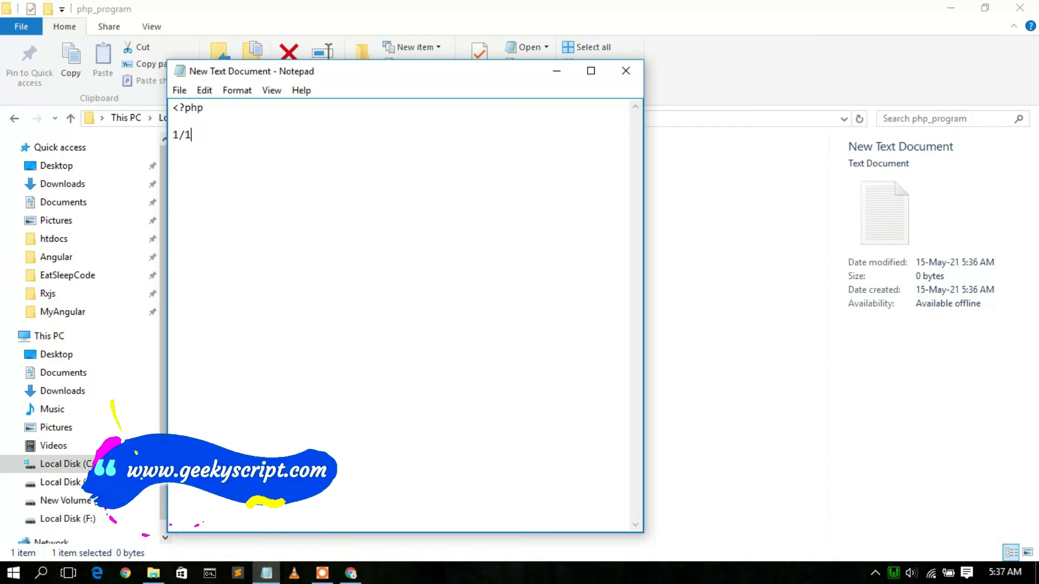
pyautogui.press('BackSpace')
pyautogui.press('BackSpace')
pyautogui.write('?>')
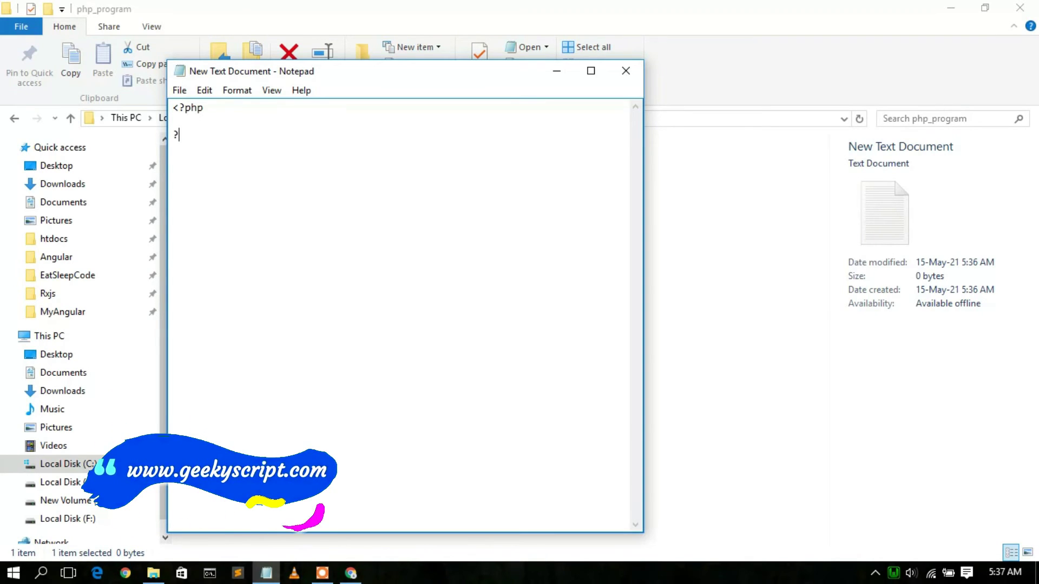
pyautogui.press('Up')
pyautogui.press('Return')
pyautogui.press('Return')
pyautogui.press('Up')
# - Add the statement echo "Hello World"; between the PHP tags
pyautogui.write('echo ')
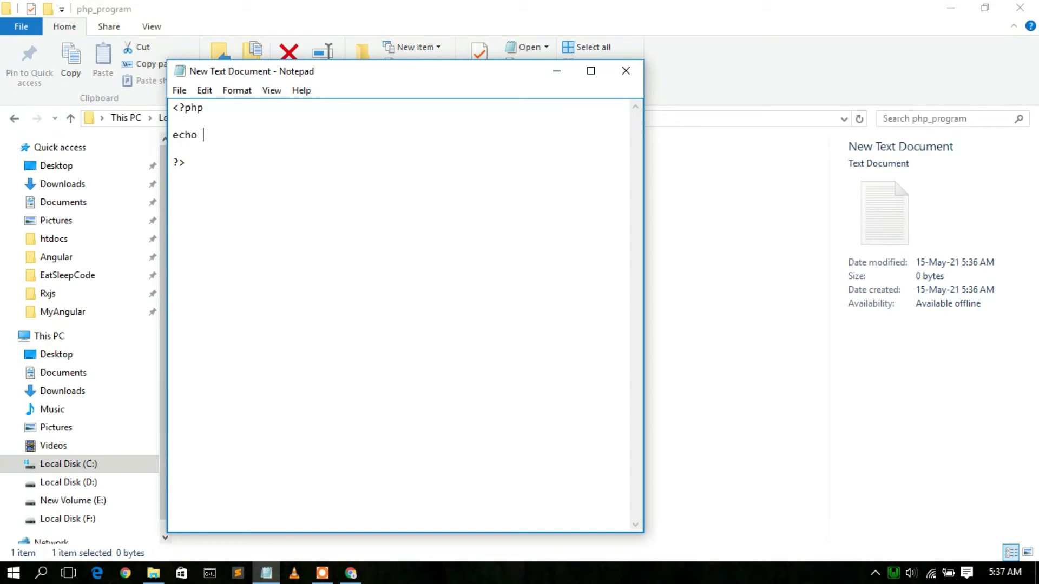
pyautogui.write('""')
pyautogui.press('Down')
pyautogui.press('Up')
pyautogui.press('End')
pyautogui.press('Left')
pyautogui.press('Left')
pyautogui.write('Hello World')
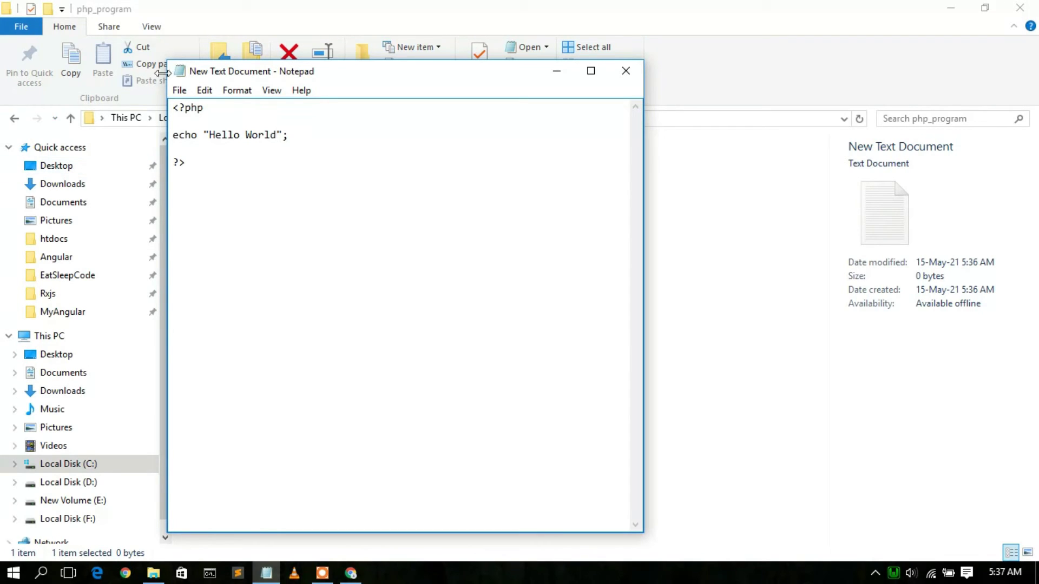
# - Save the script as prog.php in the php_program folder, with the file type set to All Files
pyautogui.click(180, 91)
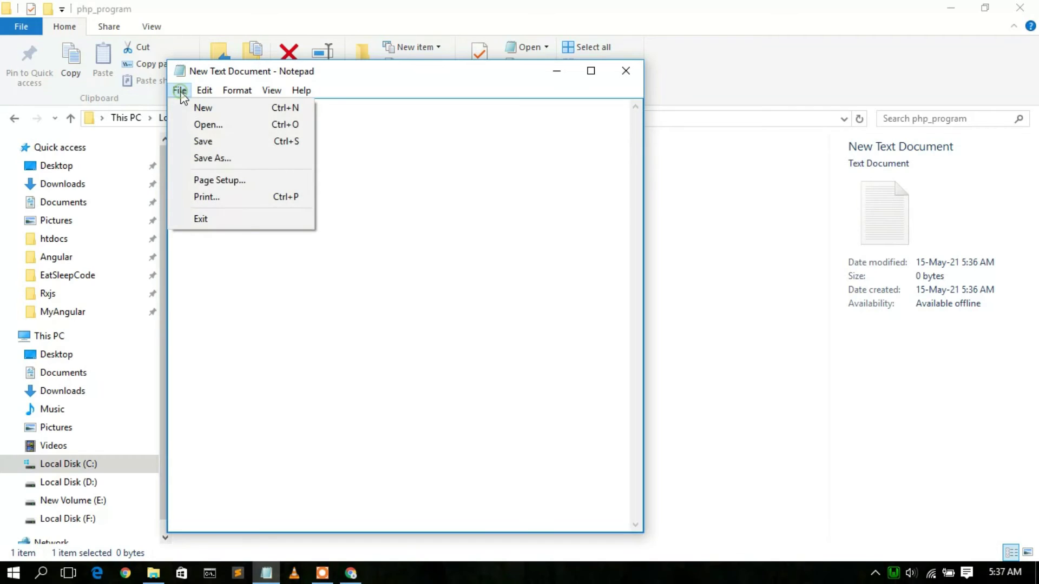
pyautogui.click(228, 159)
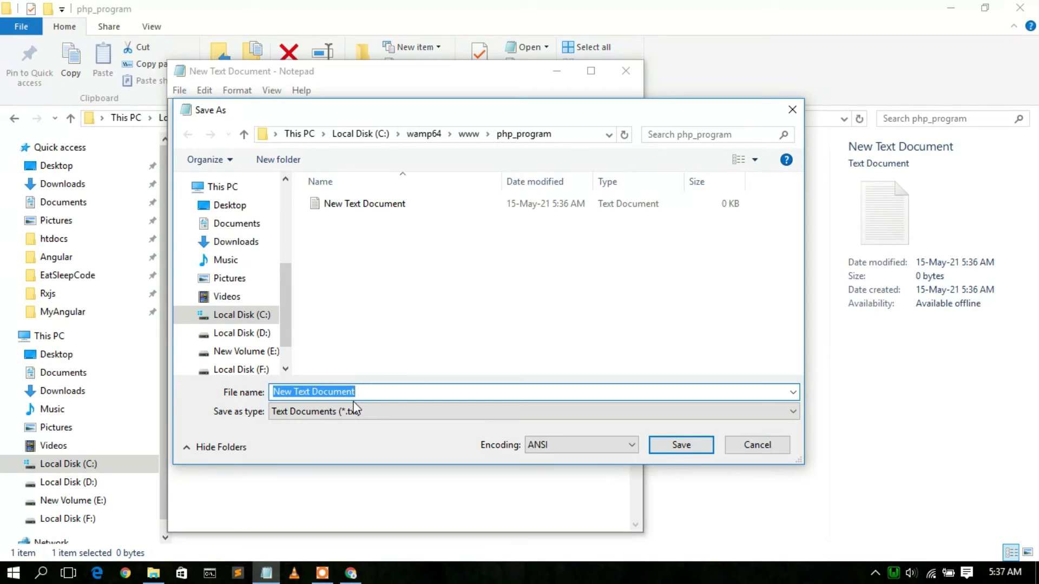
pyautogui.write('prog')
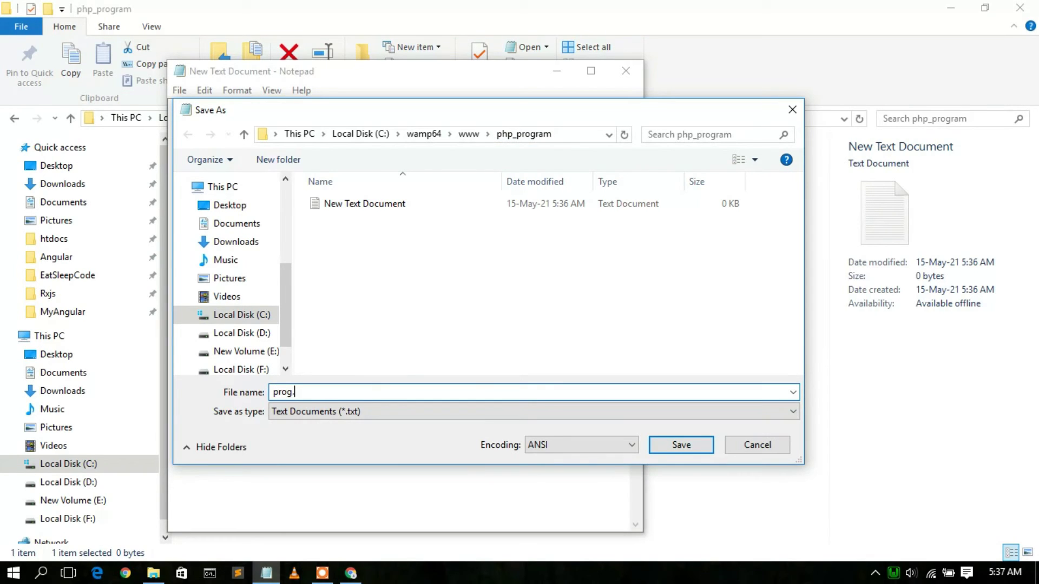
pyautogui.write('.php')
pyautogui.hotkey('shift', 'Left')
pyautogui.hotkey('shift', 'Left')
pyautogui.hotkey('shift', 'Left')
pyautogui.click(341, 411)
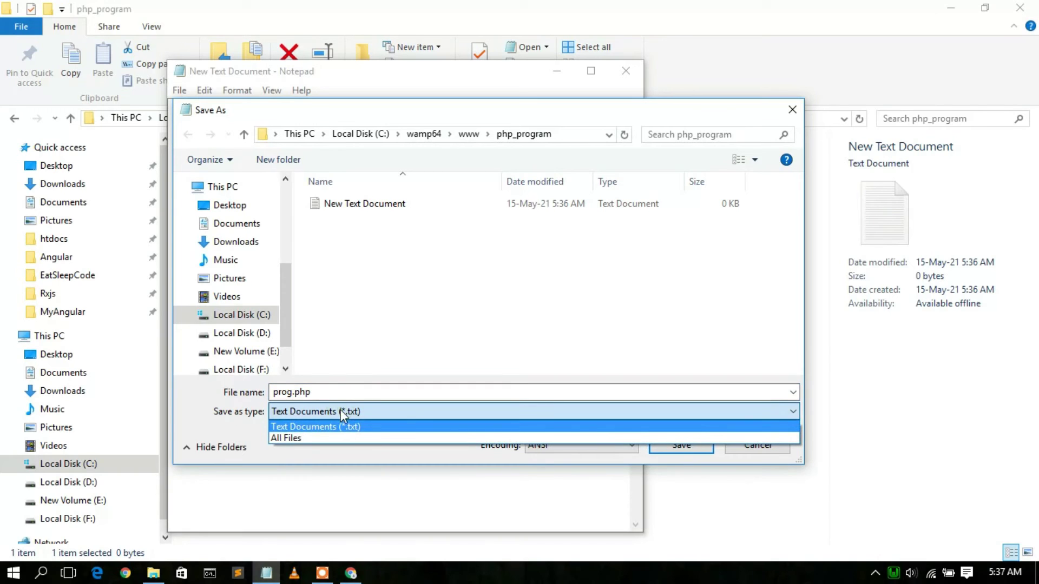
pyautogui.click(302, 437)
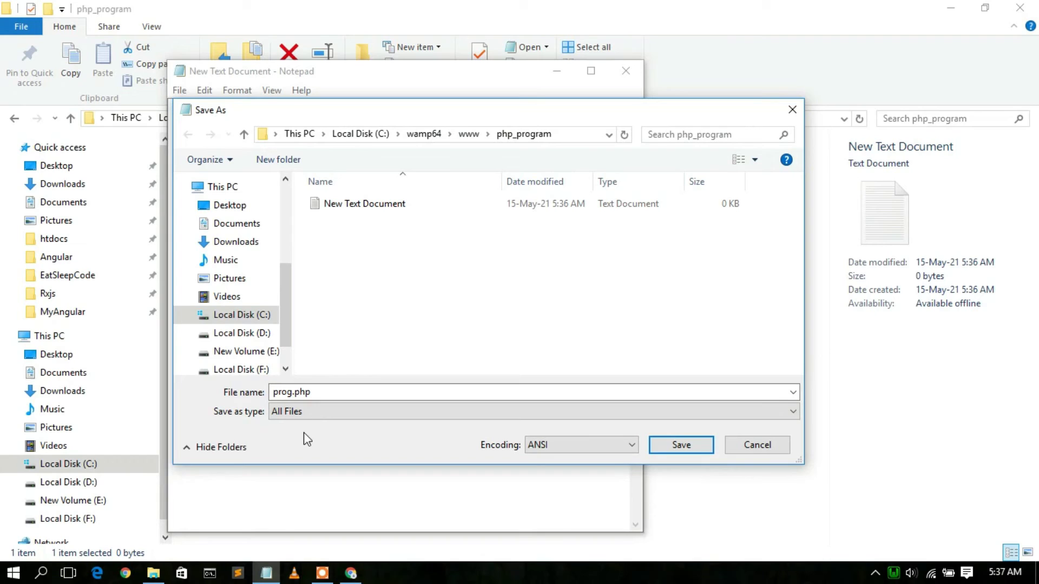
pyautogui.click(321, 394)
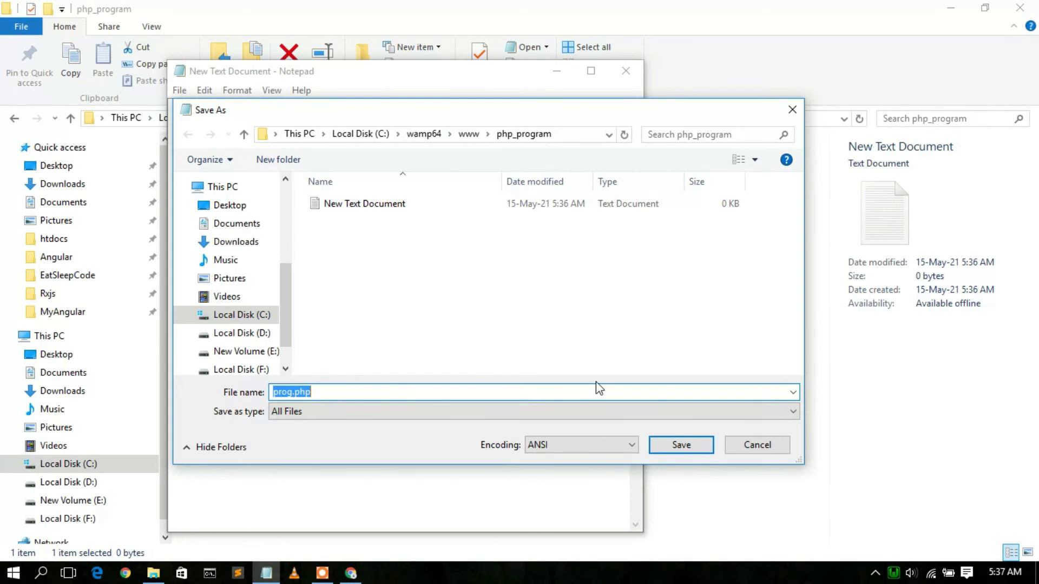
pyautogui.click(689, 447)
# - Switch to File Explorer and delete the empty New Text Document from php_program, keeping the prog PHP file
pyautogui.click(683, 305)
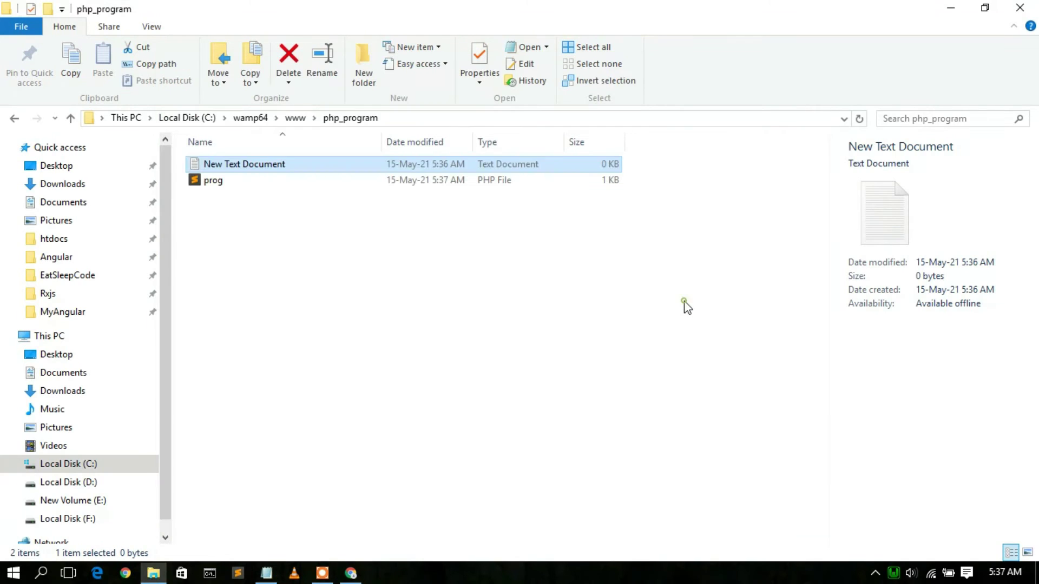
pyautogui.click(291, 178)
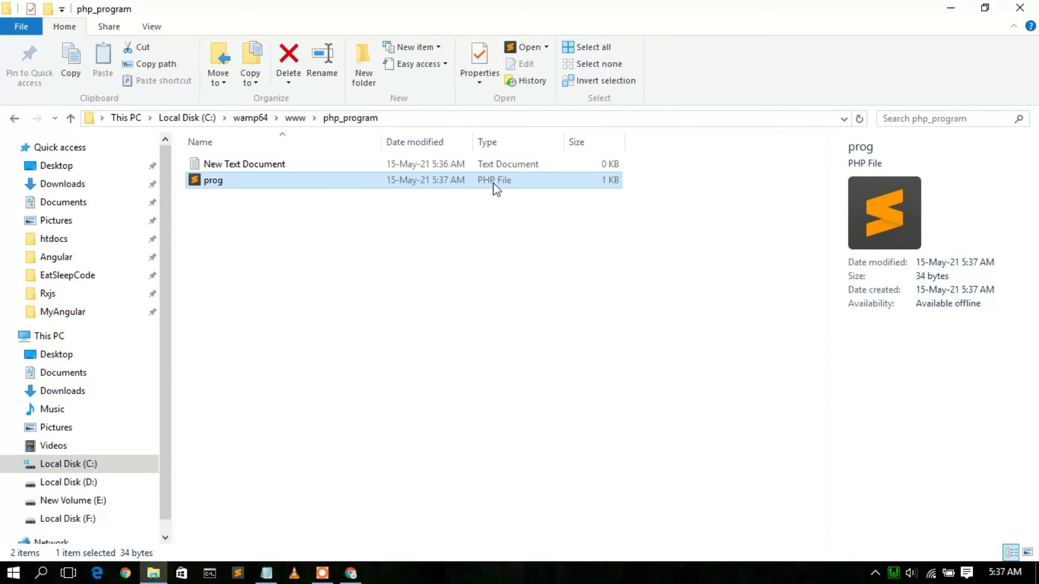
pyautogui.click(524, 164)
pyautogui.press('Delete')
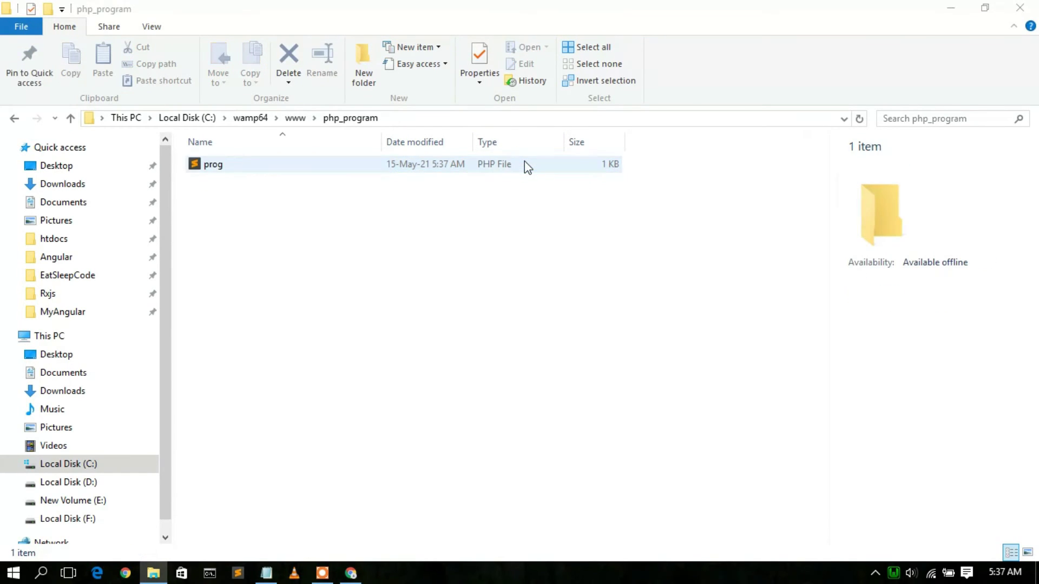
pyautogui.click(401, 212)
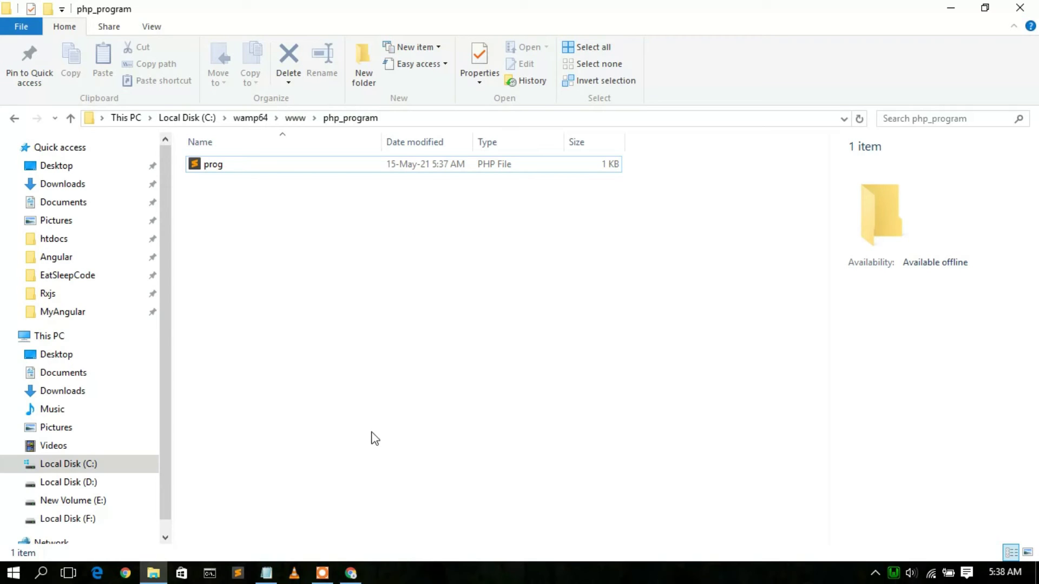
# - Switch to Chrome and open localhost/ in a new tab
pyautogui.click(351, 573)
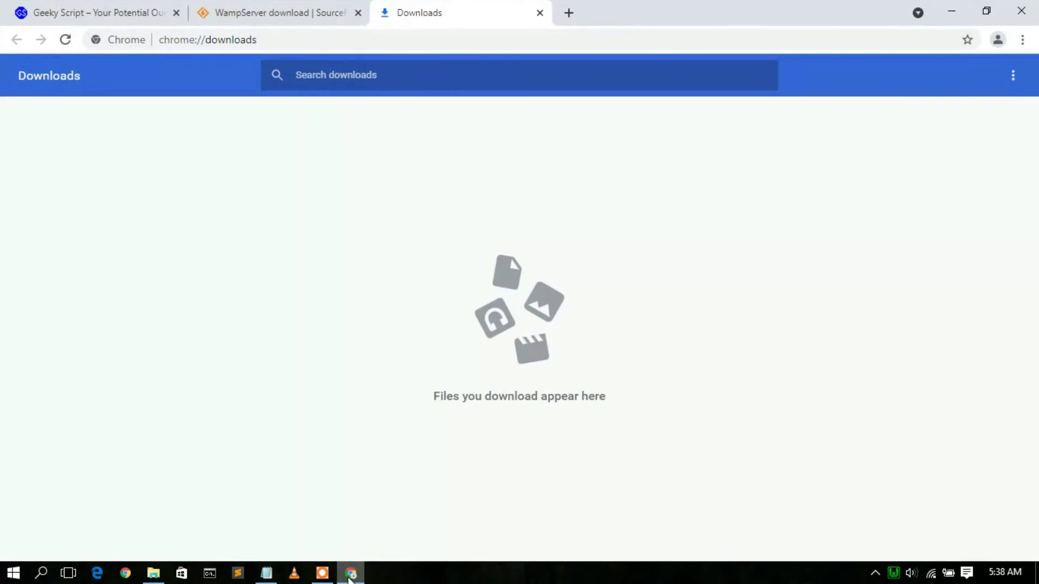
pyautogui.click(569, 11)
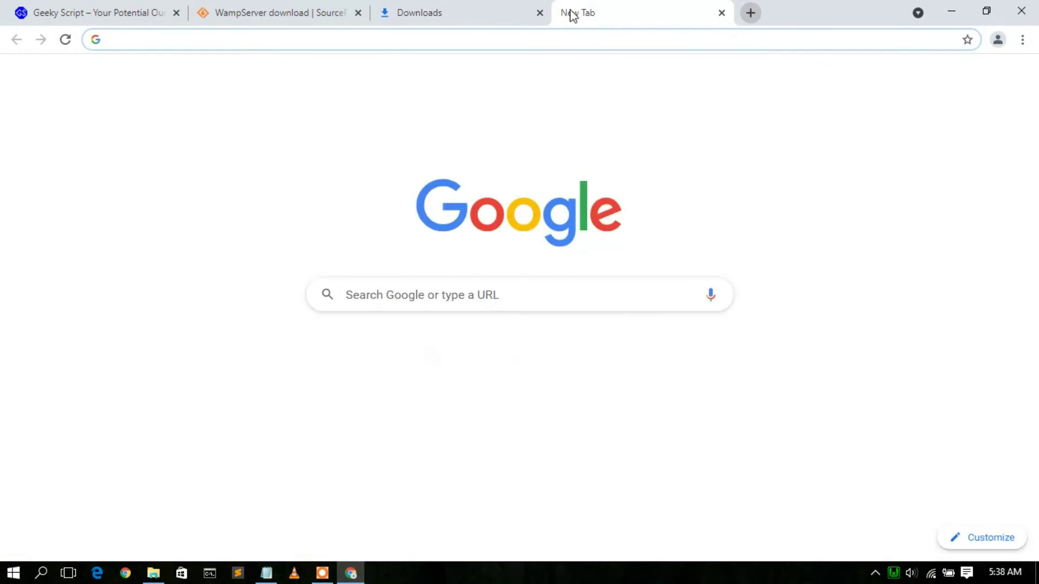
pyautogui.write('loc')
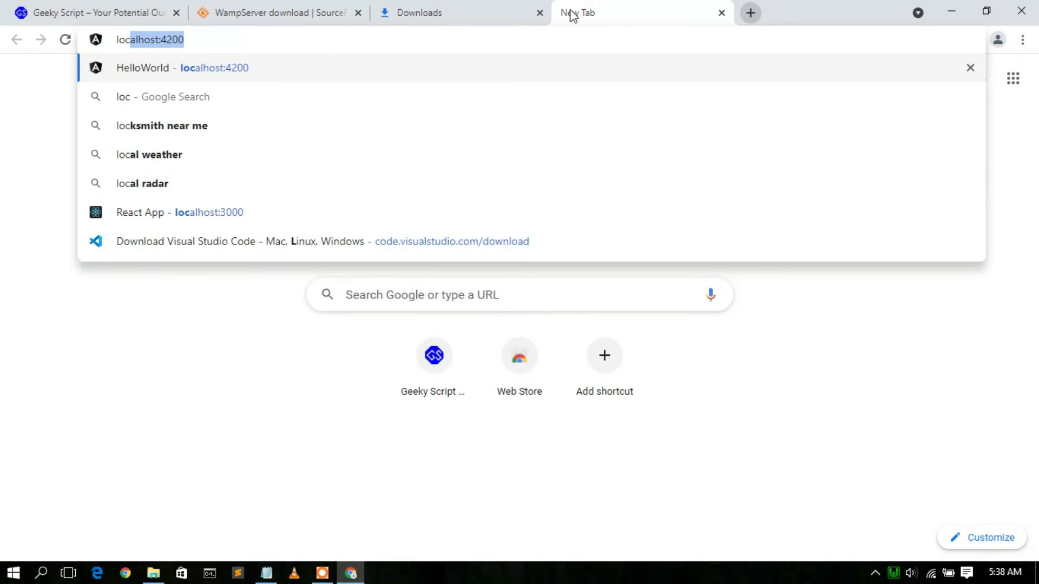
pyautogui.write('alhost')
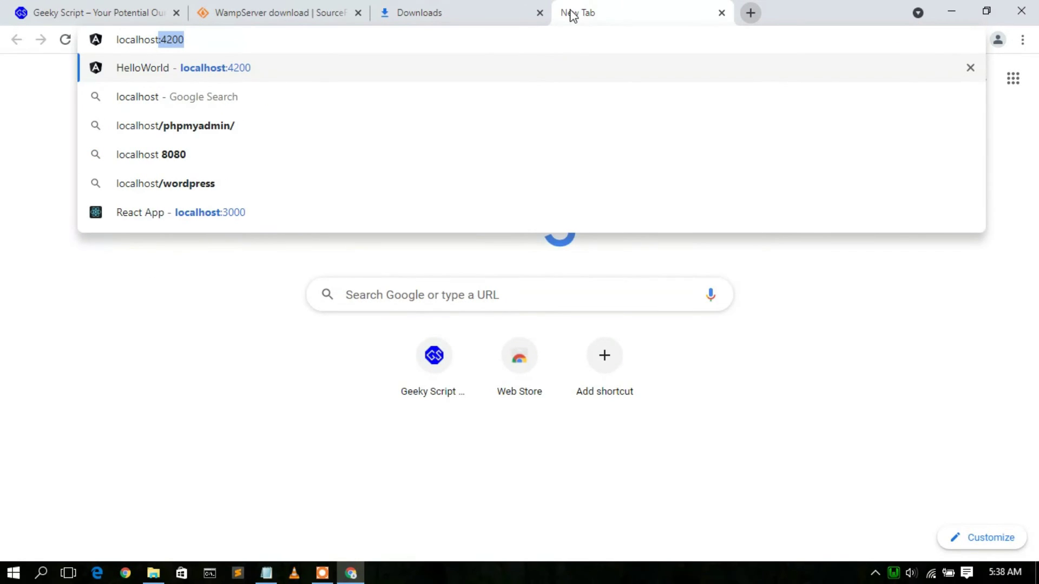
pyautogui.write('/')
pyautogui.press('Return')
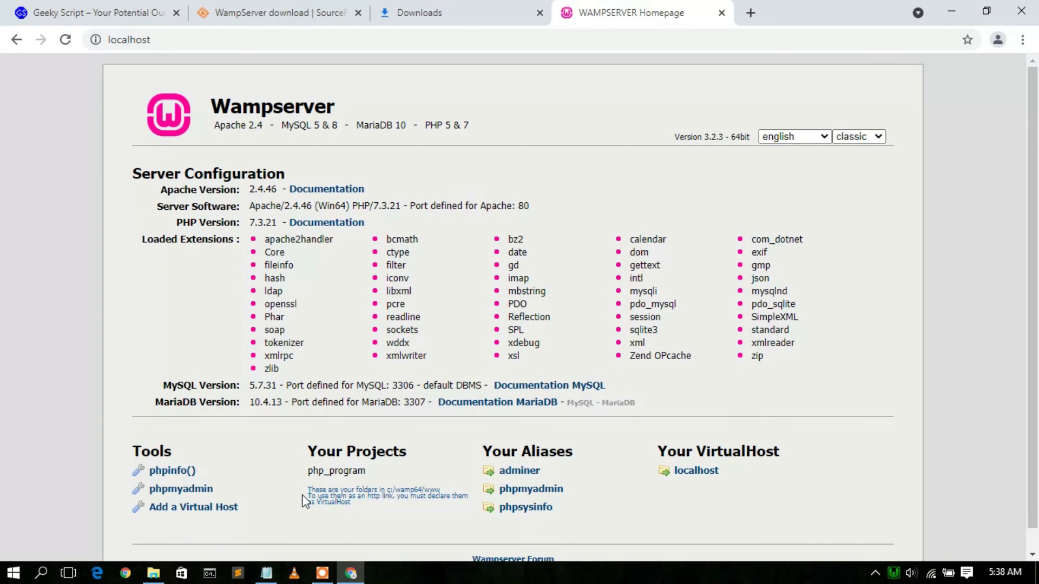
# - Switch to File Explorer, go back to the www folder and copy the php_program folder's name
pyautogui.click(160, 573)
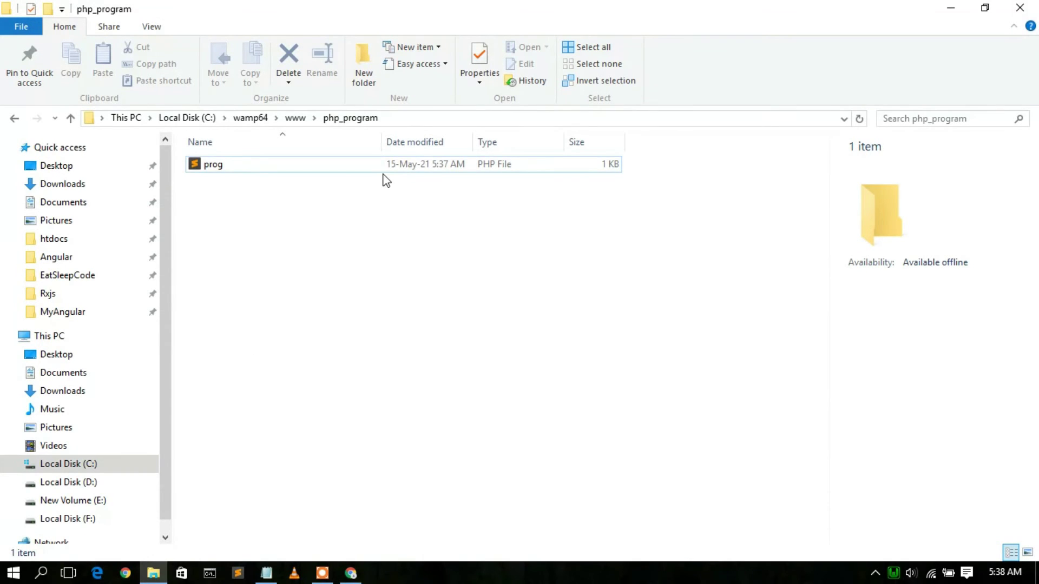
pyautogui.click(14, 118)
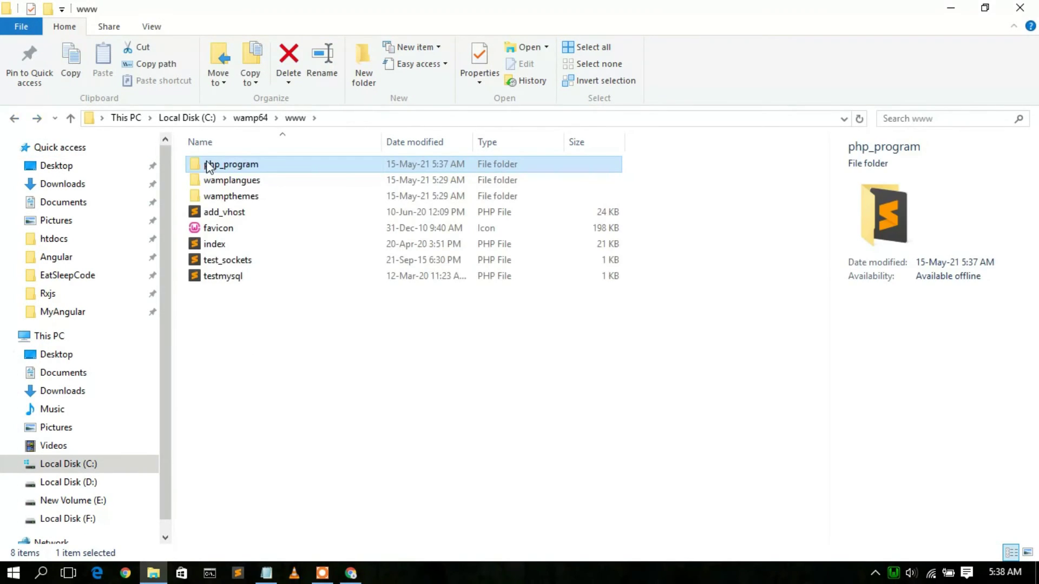
pyautogui.click(244, 164)
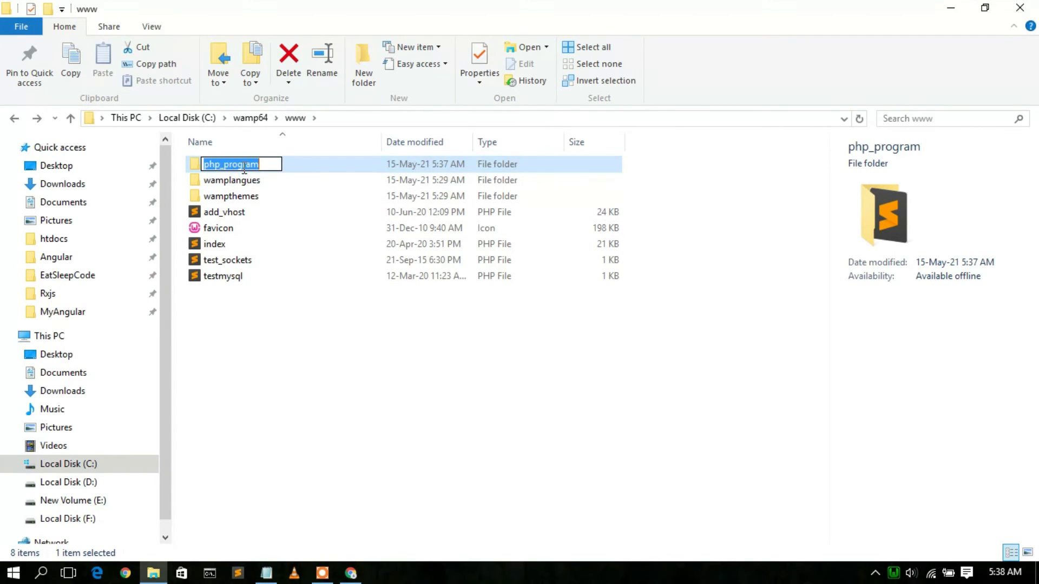
pyautogui.rightClick(244, 168)
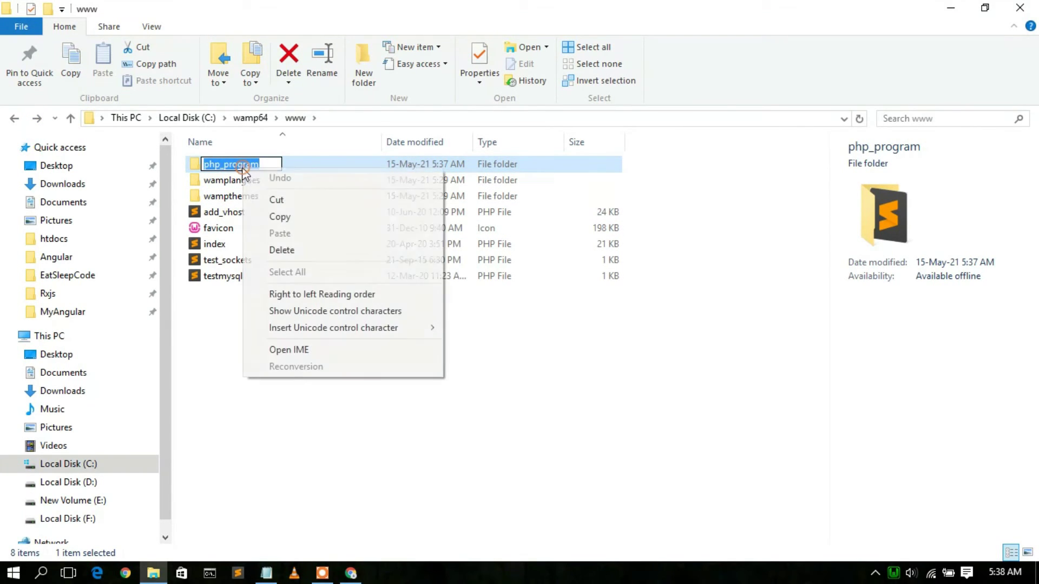
pyautogui.click(295, 219)
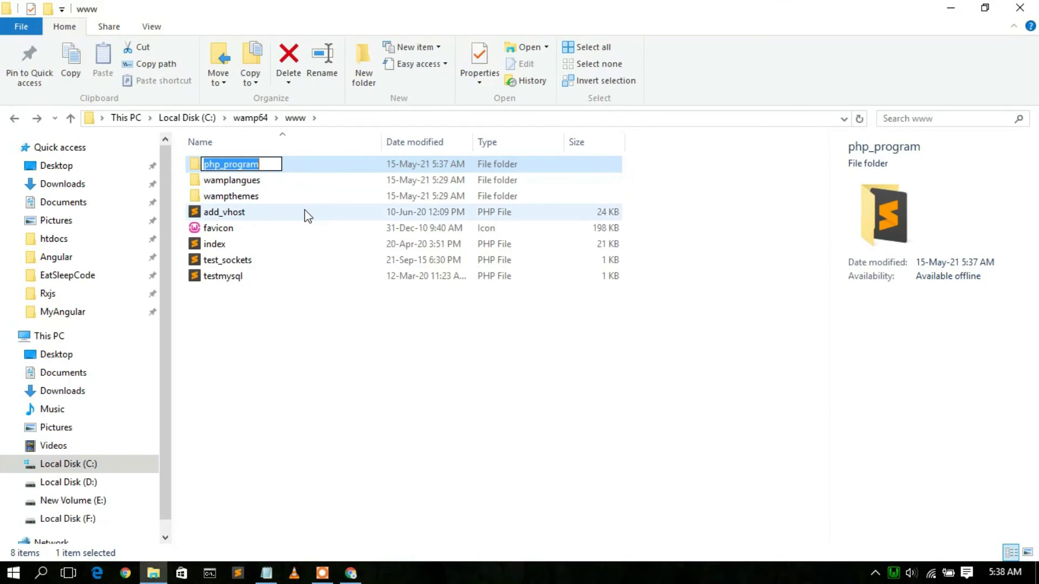
# - Switch to Chrome, open localhost/php_program and run prog.php from the directory listing, highlighting its output text
pyautogui.click(303, 385)
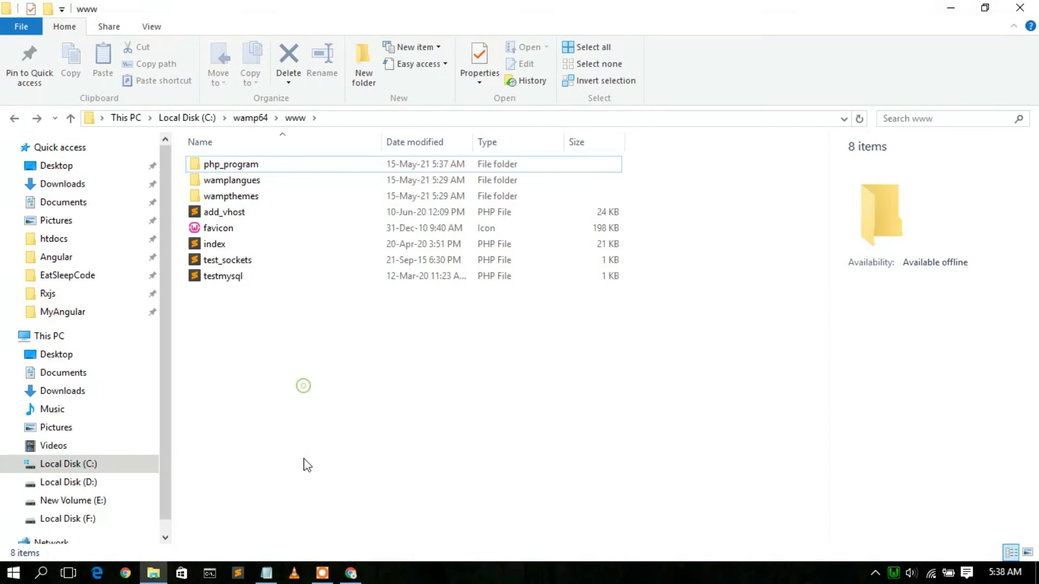
pyautogui.click(350, 573)
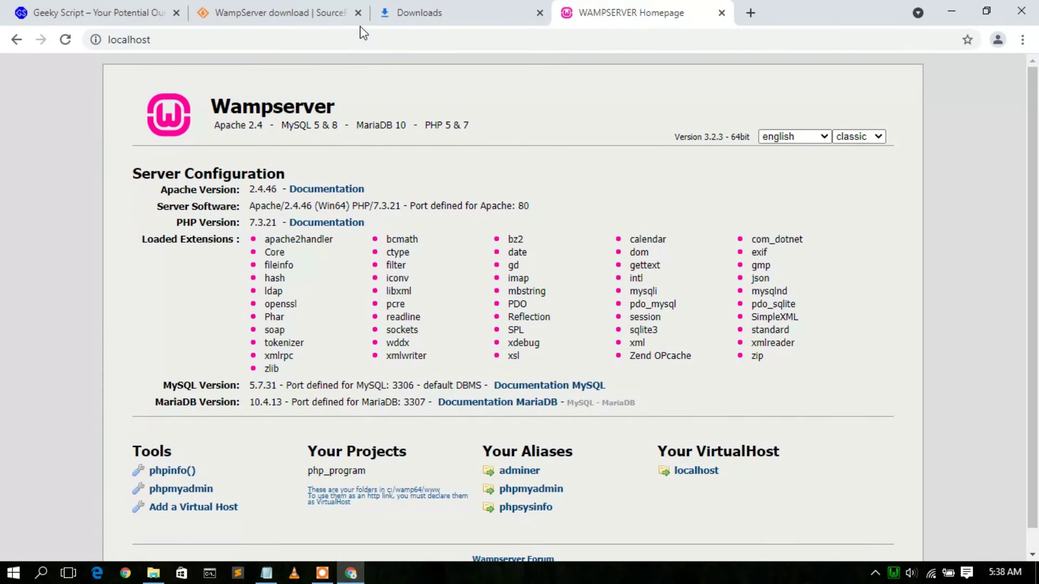
pyautogui.click(344, 39)
pyautogui.click(344, 39)
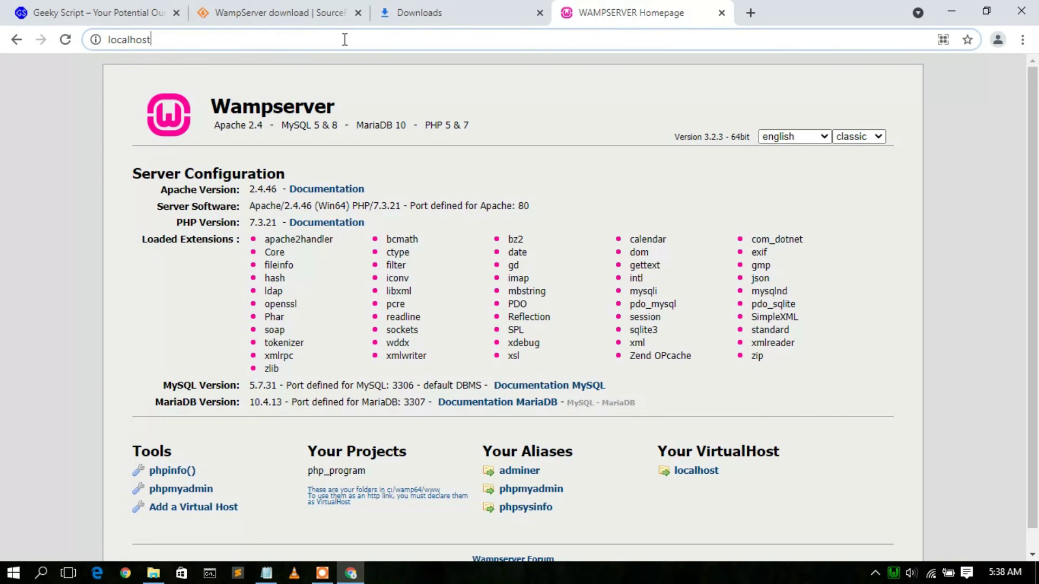
pyautogui.write('/')
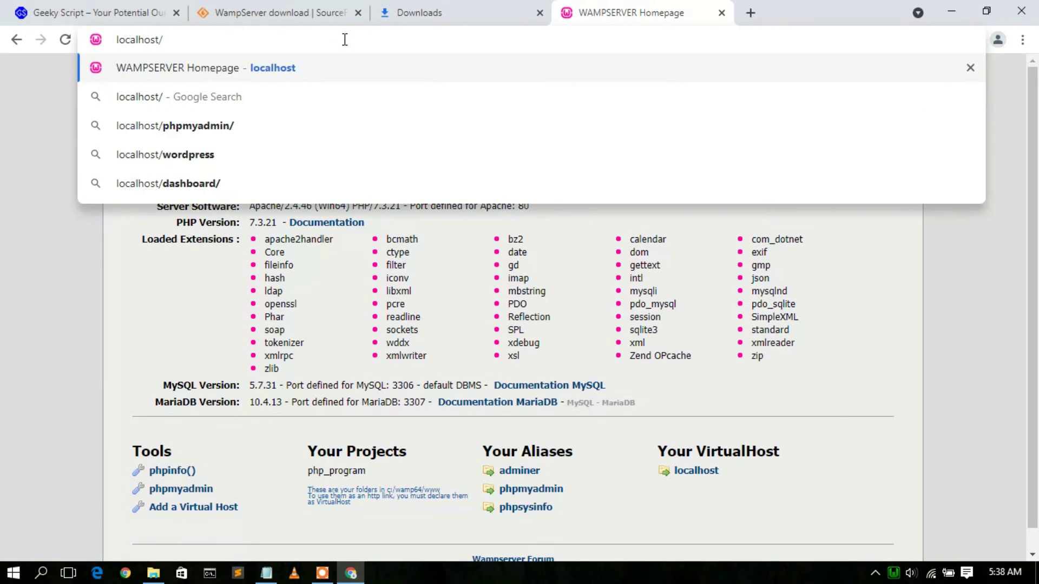
pyautogui.write('php_program')
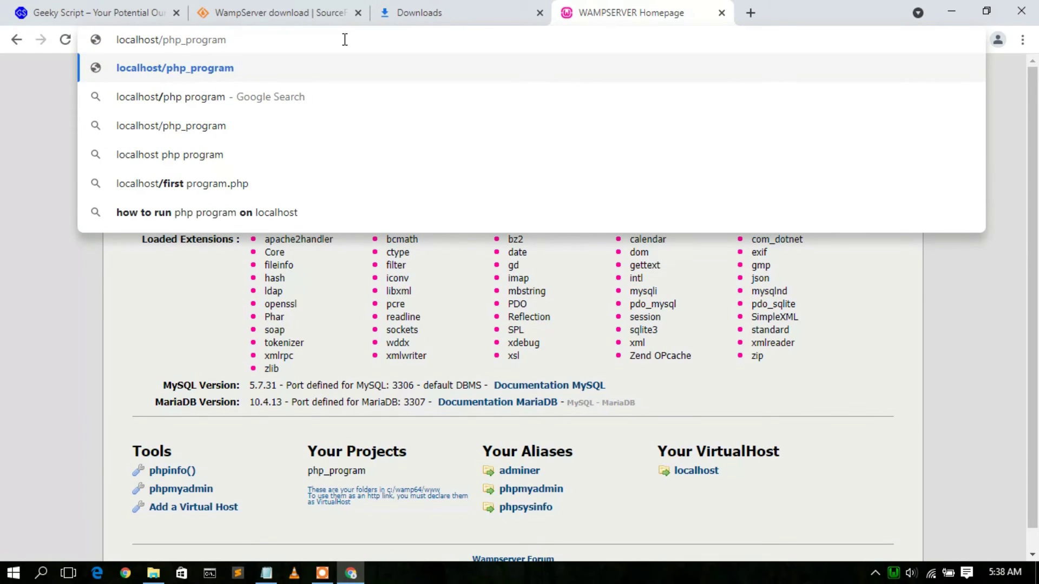
pyautogui.press('Return')
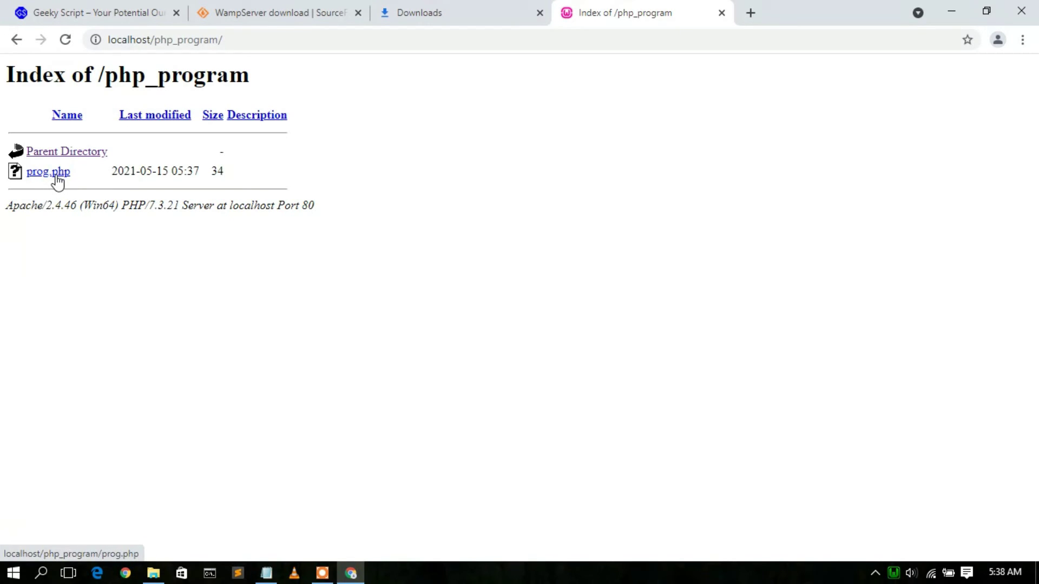
pyautogui.click(58, 182)
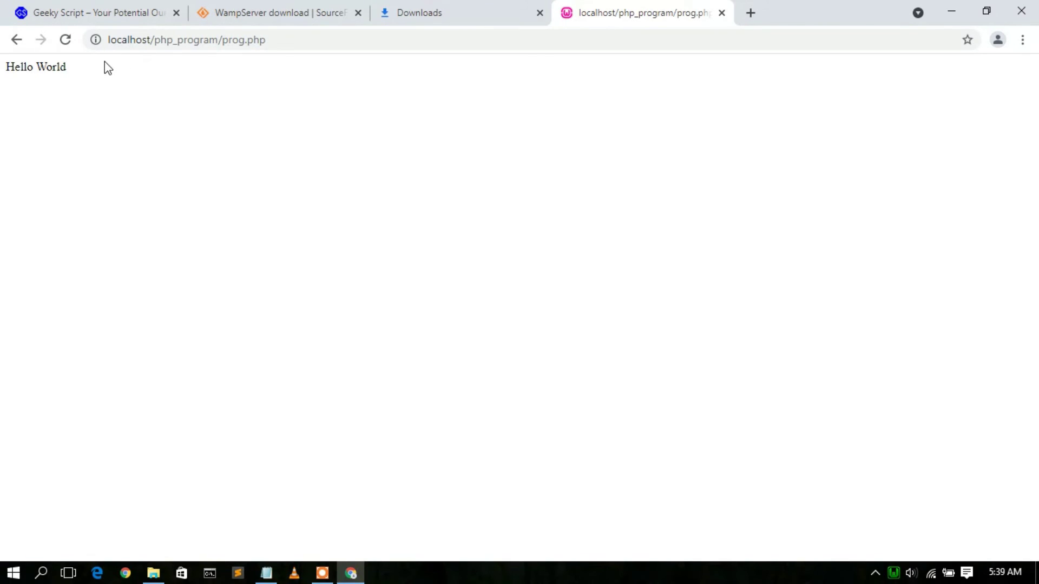
pyautogui.moveTo(105, 62); pyautogui.dragTo(2, 65)
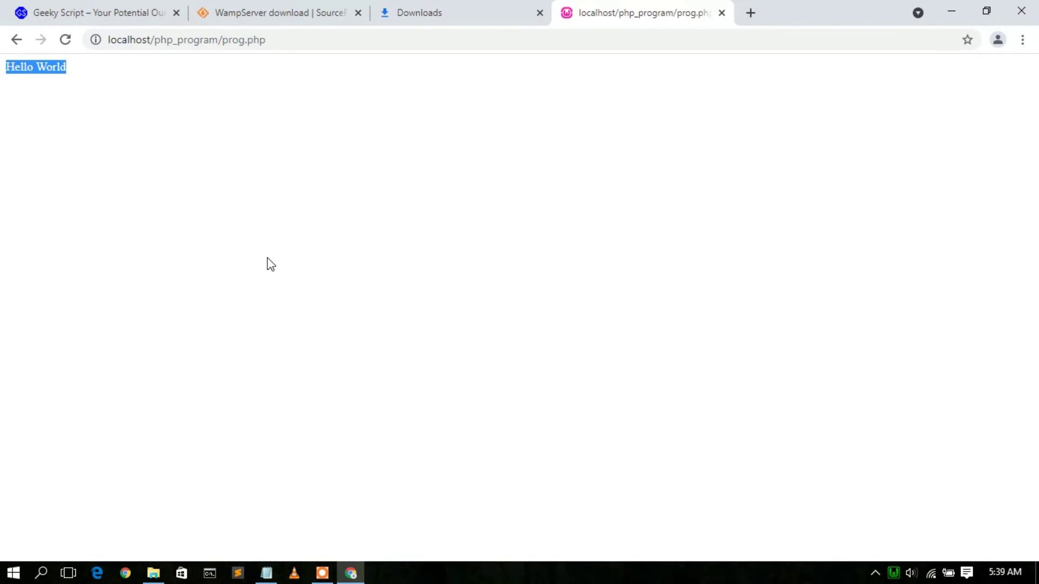
# - Switch to Notepad, change the echoed text in prog to "Hello Everyone" and save the file
pyautogui.click(267, 573)
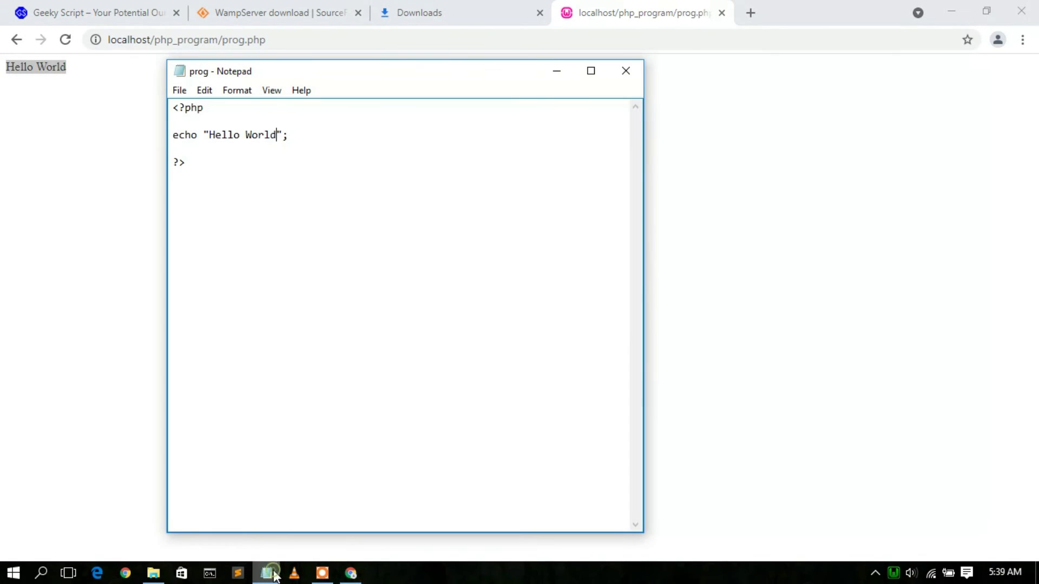
pyautogui.moveTo(476, 72); pyautogui.dragTo(553, 98)
pyautogui.doubleClick(323, 157)
pyautogui.moveTo(345, 157); pyautogui.dragTo(311, 157)
pyautogui.write('Everyon')
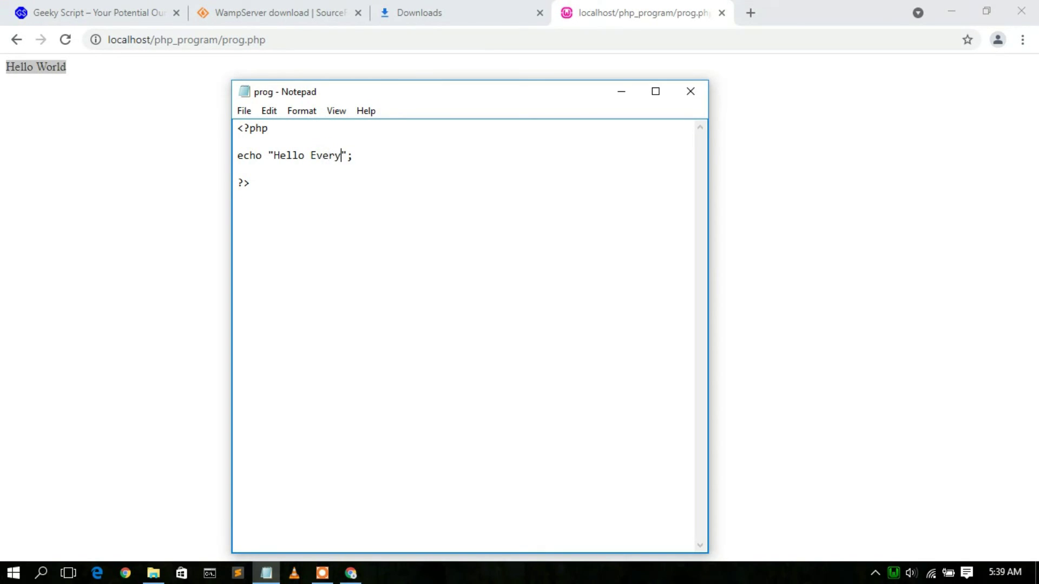
pyautogui.press('BackSpace')
pyautogui.press('BackSpace')
pyautogui.write('one')
pyautogui.click(245, 112)
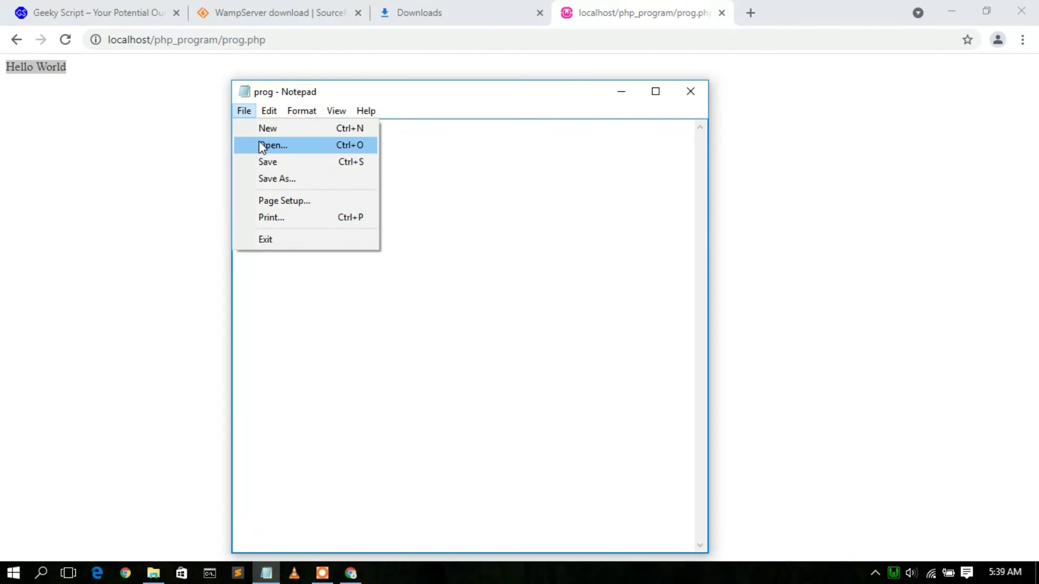
pyautogui.click(261, 162)
# - Switch back to Chrome, reload the prog.php page and highlight the script's output text
pyautogui.click(149, 173)
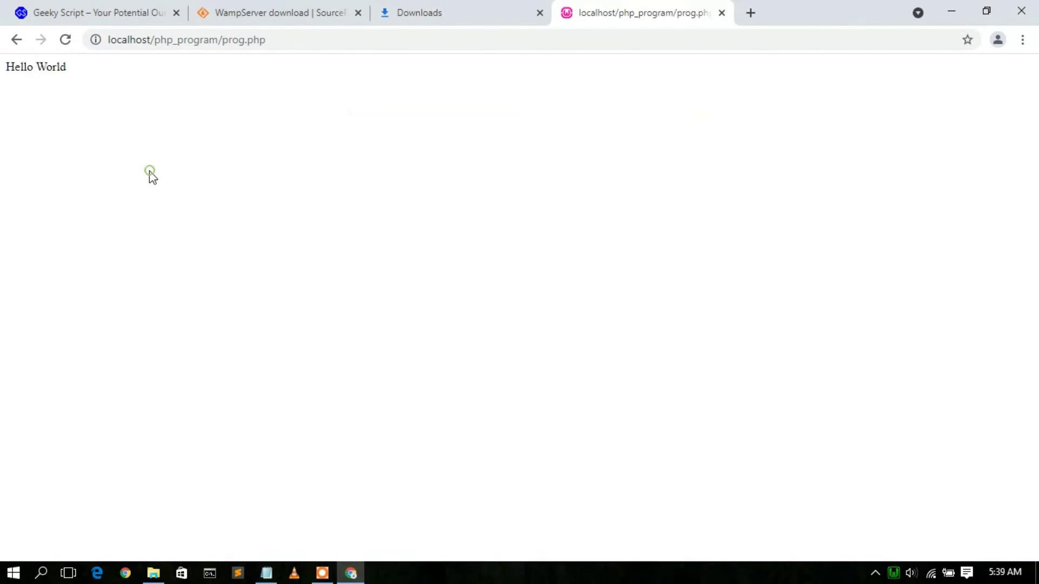
pyautogui.click(65, 39)
pyautogui.moveTo(113, 83); pyautogui.dragTo(2, 78)
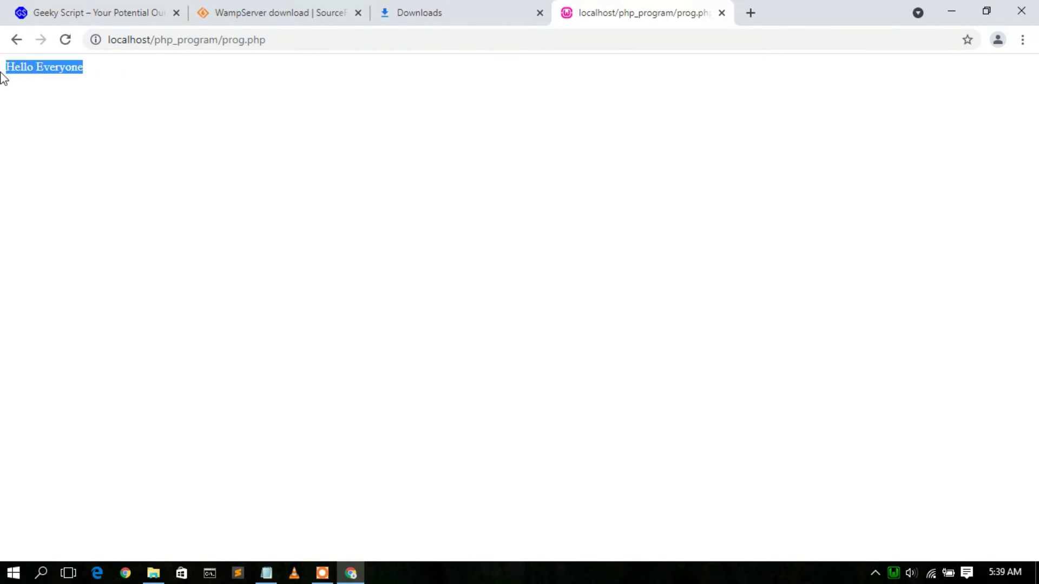
pyautogui.click(111, 123)
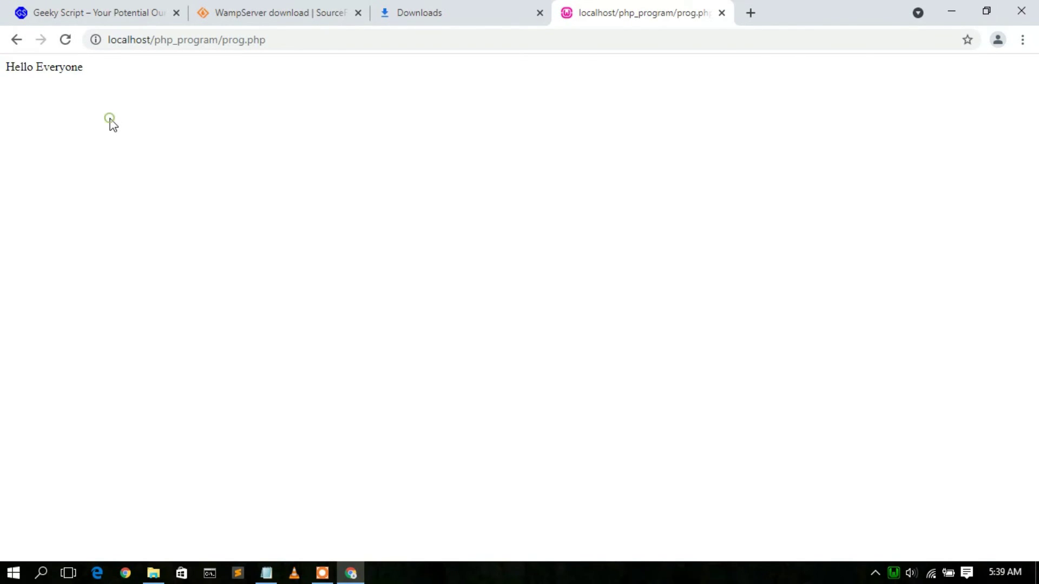
pyautogui.moveTo(125, 81); pyautogui.dragTo(2, 78)
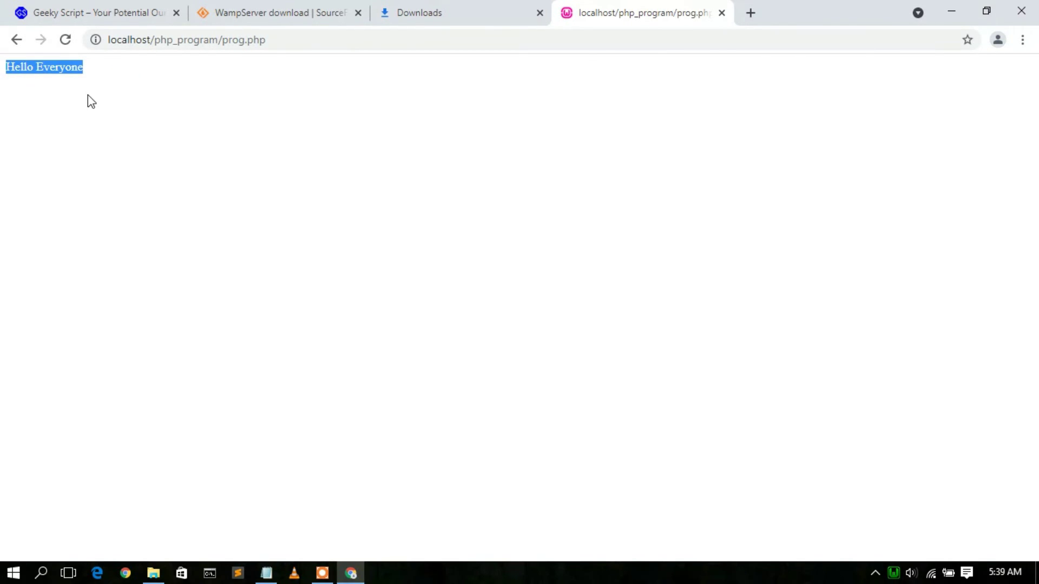